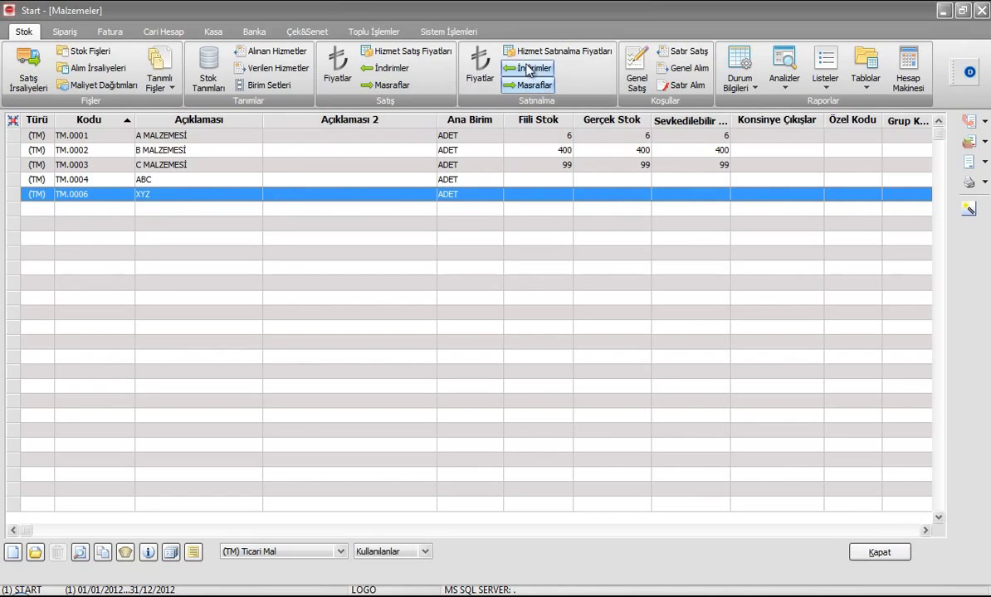
Add a new material purchase price record and select material TM.0006 (XYZ) for it
click(487, 66)
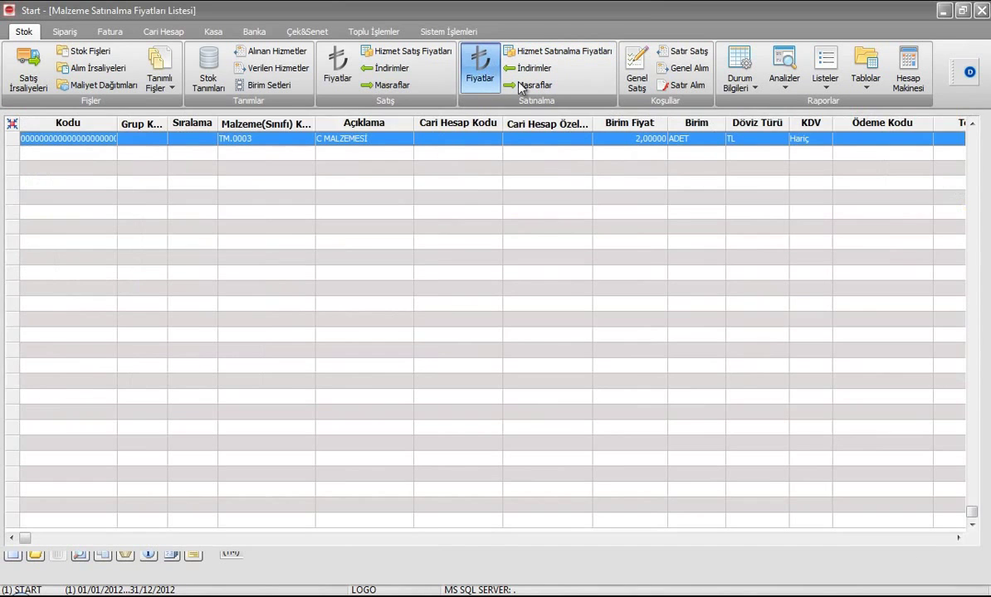
right_click(141, 214)
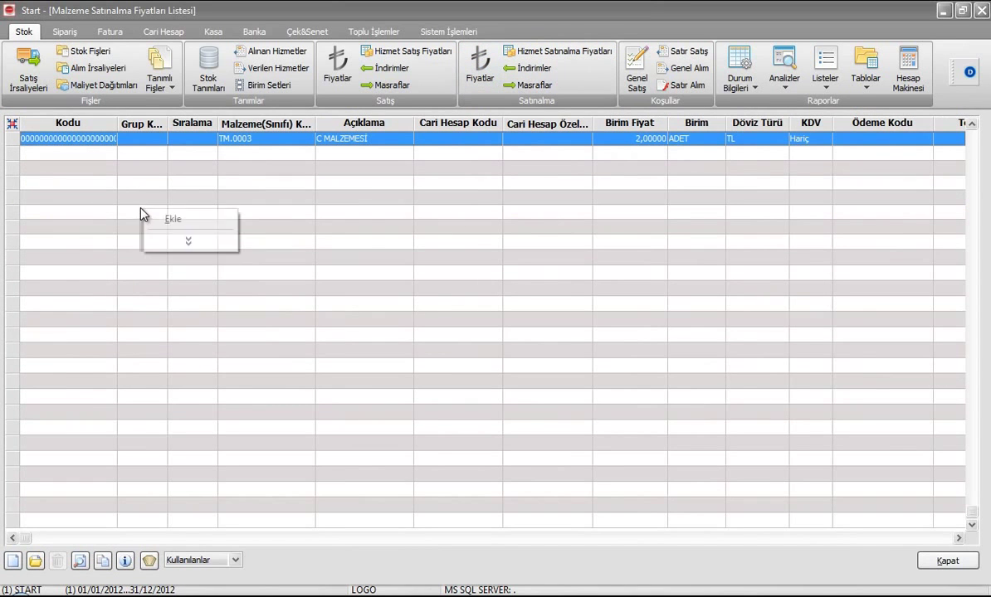
click(188, 242)
click(196, 220)
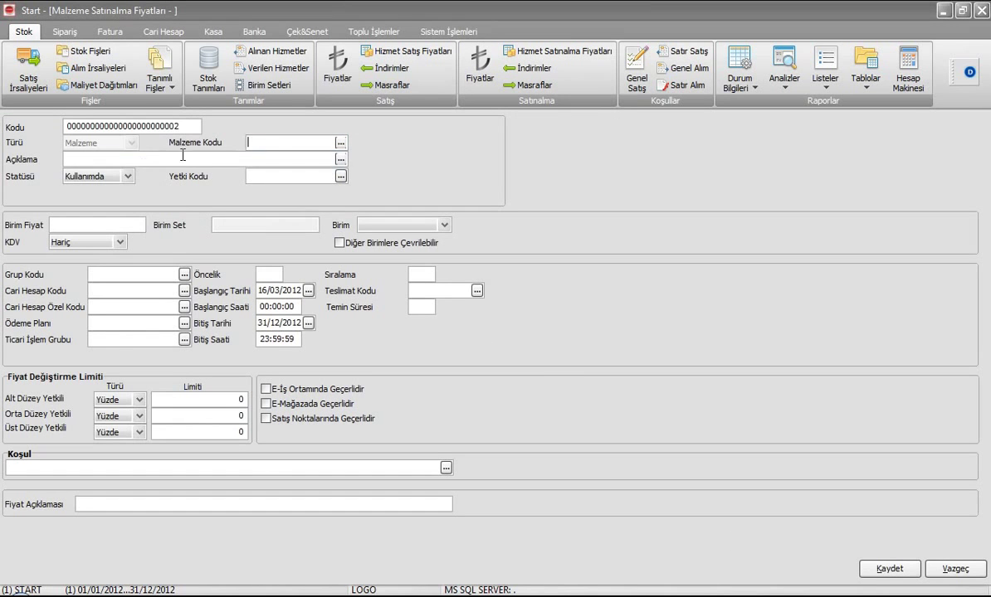
click(341, 144)
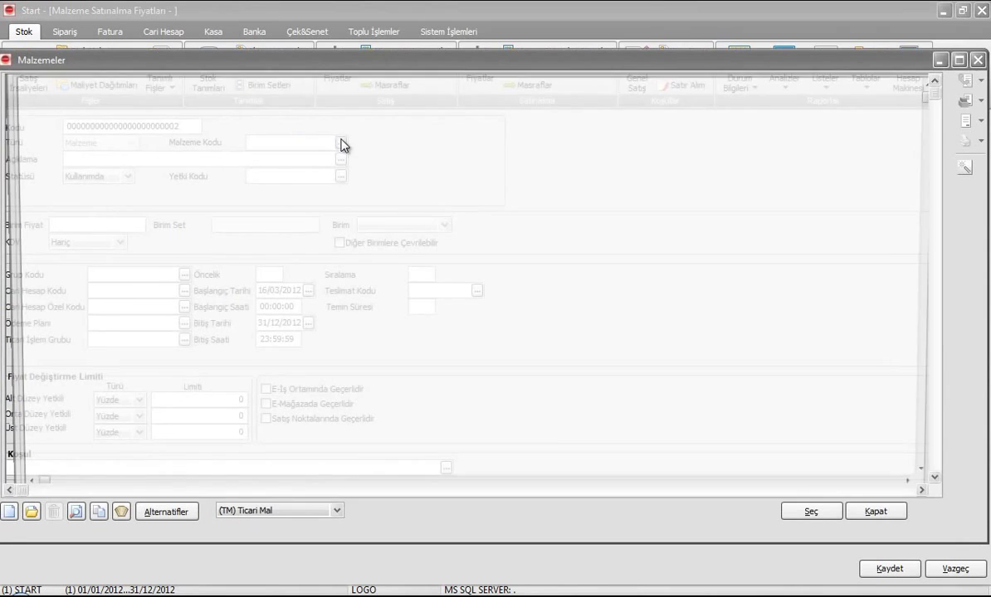
double_click(181, 144)
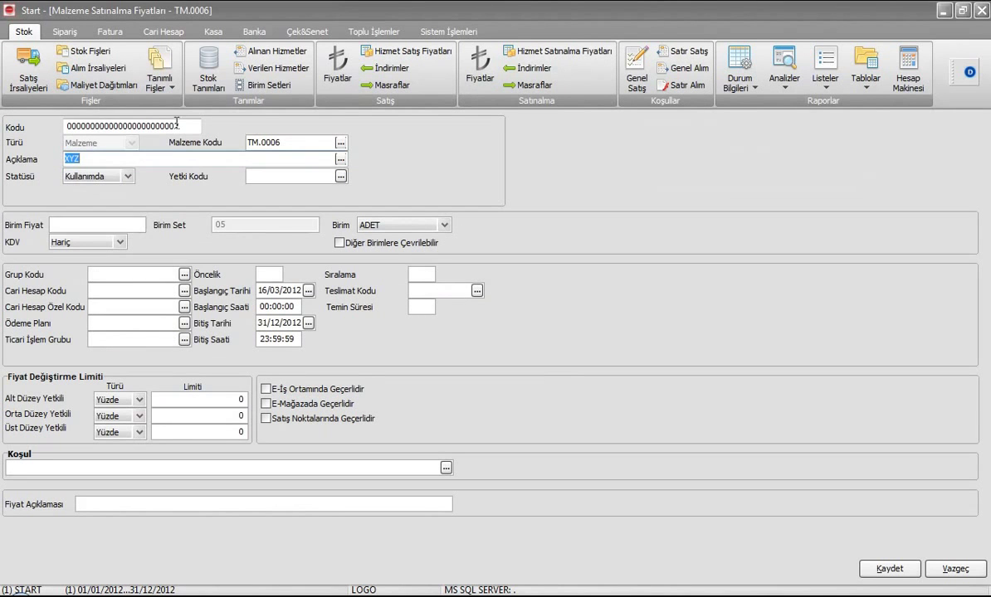
Set the purchase price record's unit price to 10 and its start date to 01/01/2012, and save it
click(130, 224)
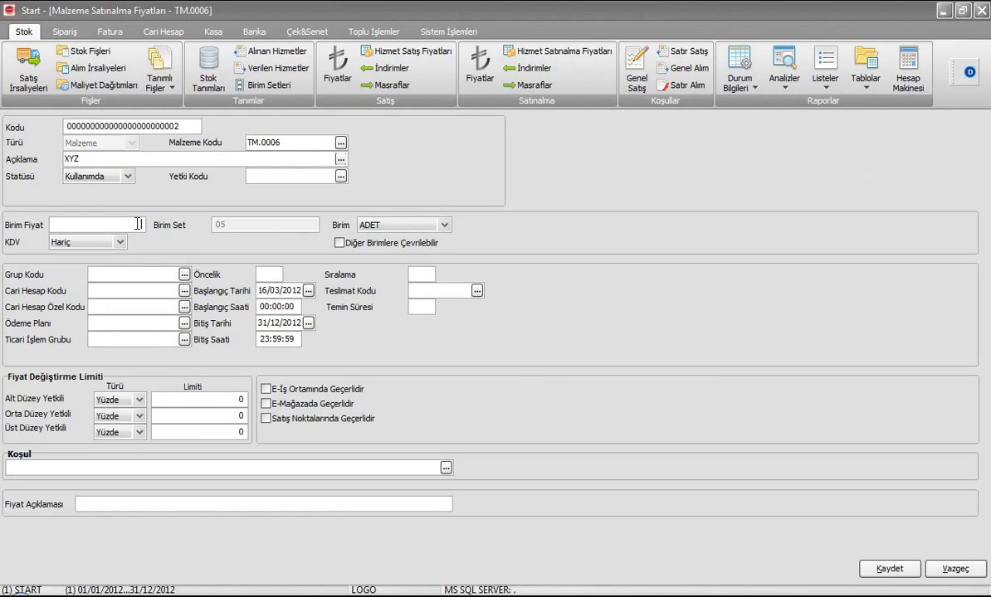
text(10)
click(260, 291)
text(01/)
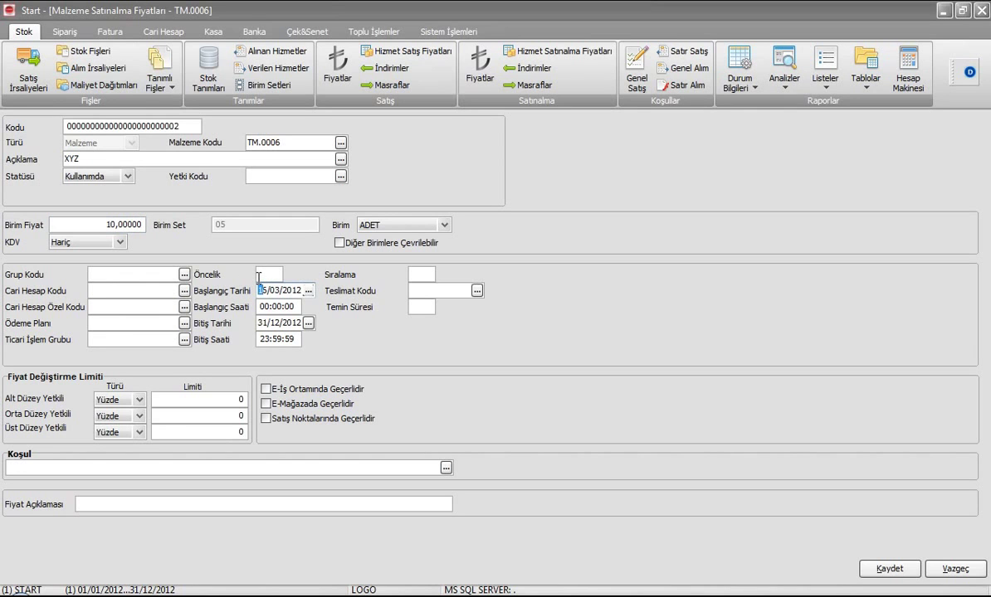
text(01)
click(888, 569)
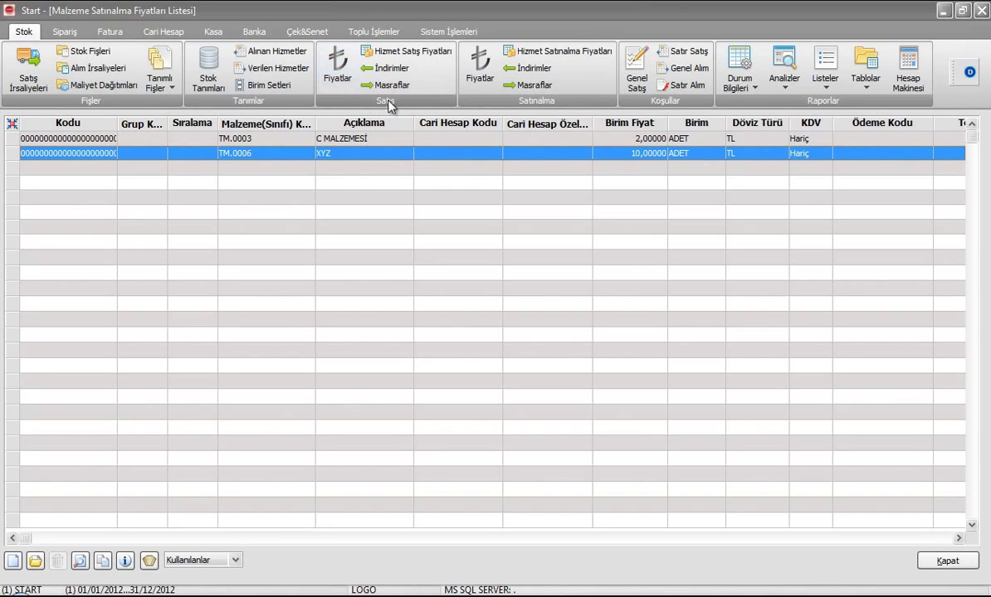
Open the material sales prices list and bring up its record actions
click(338, 71)
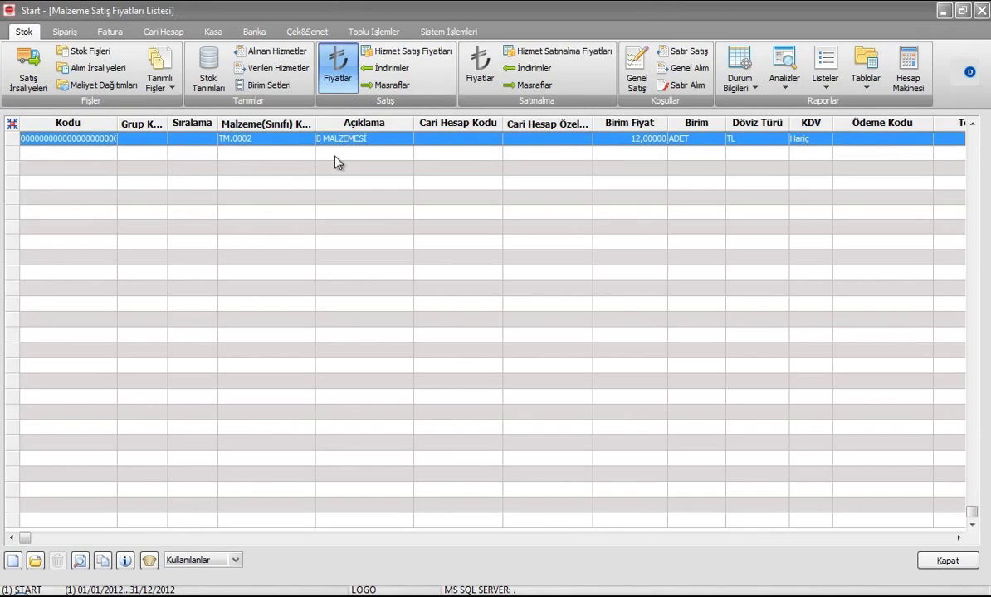
right_click(262, 186)
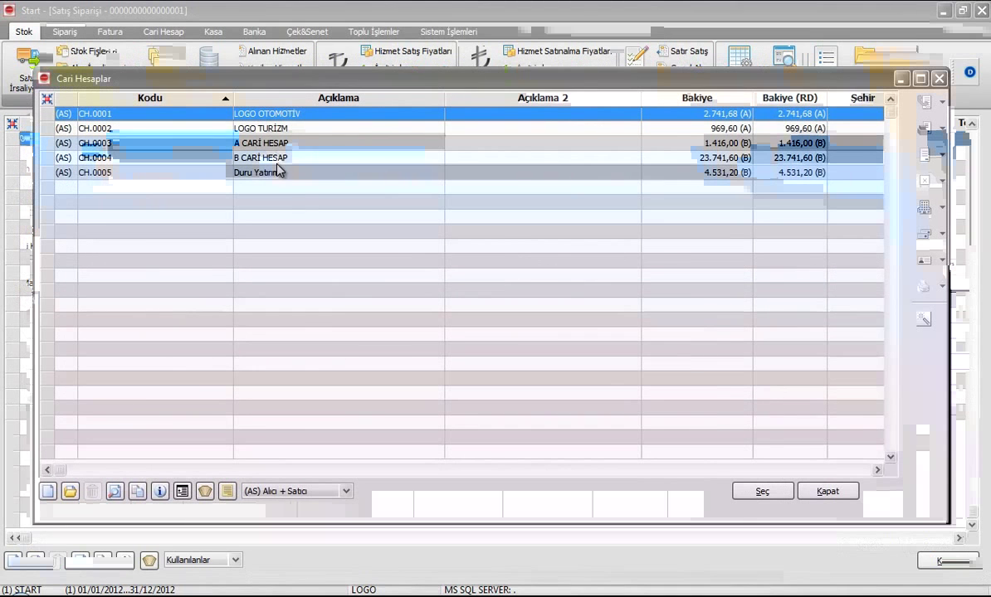
Assign the Duru Yatırım account to the sales order, decline the unit price update, and enter material TM.0006 on the first line
double_click(281, 175)
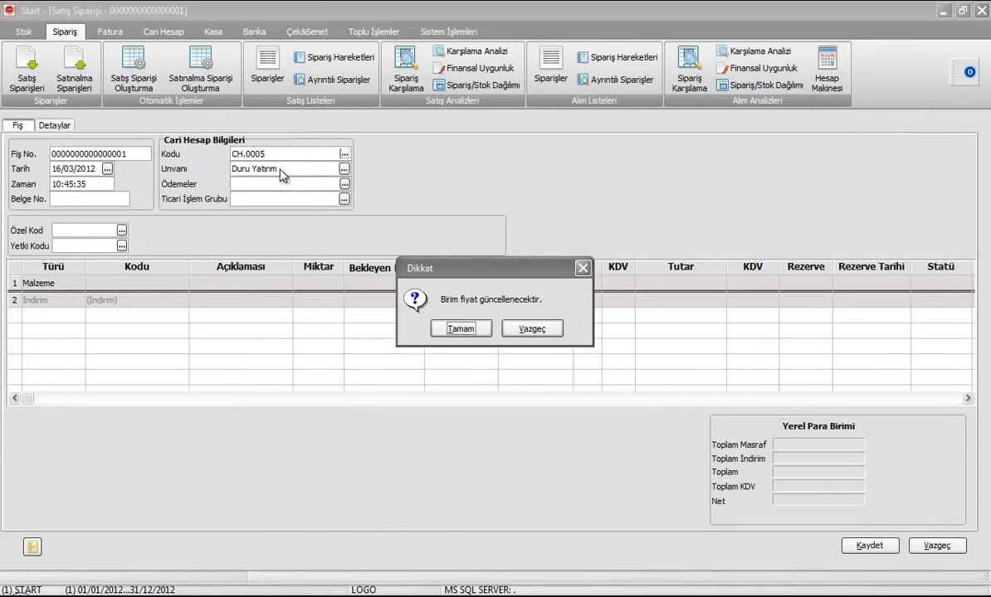
click(531, 330)
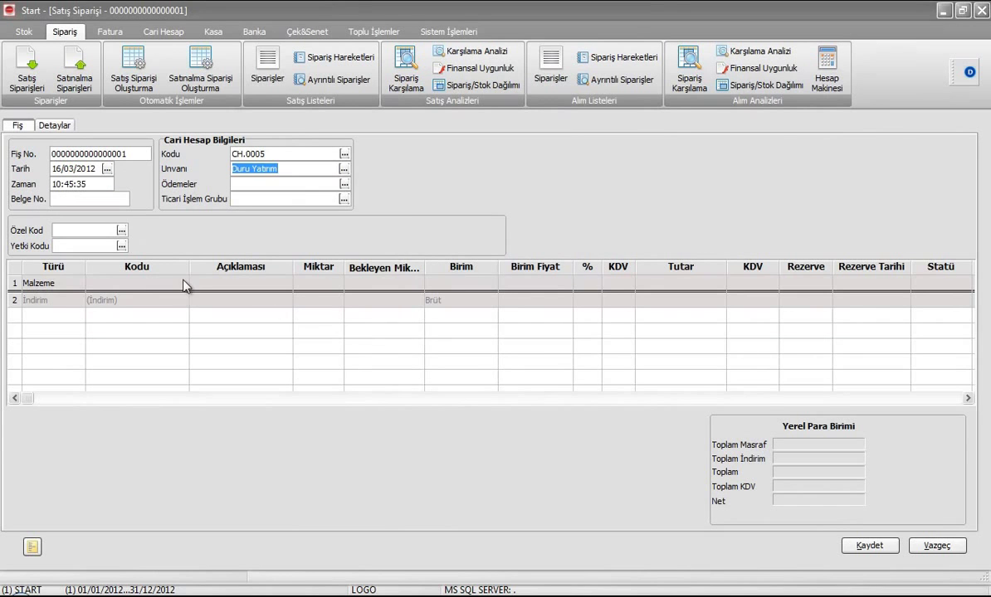
click(182, 284)
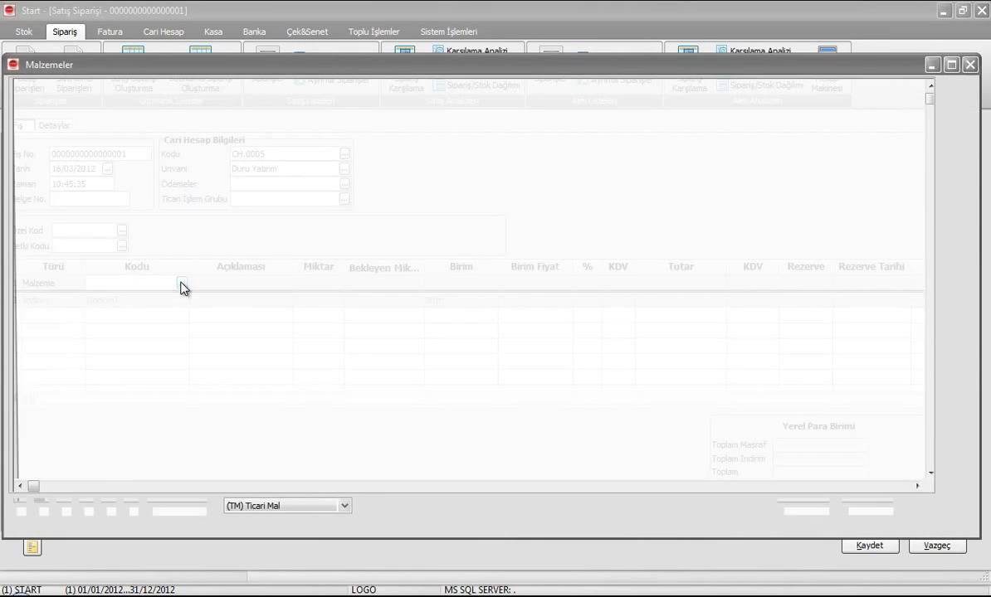
double_click(223, 161)
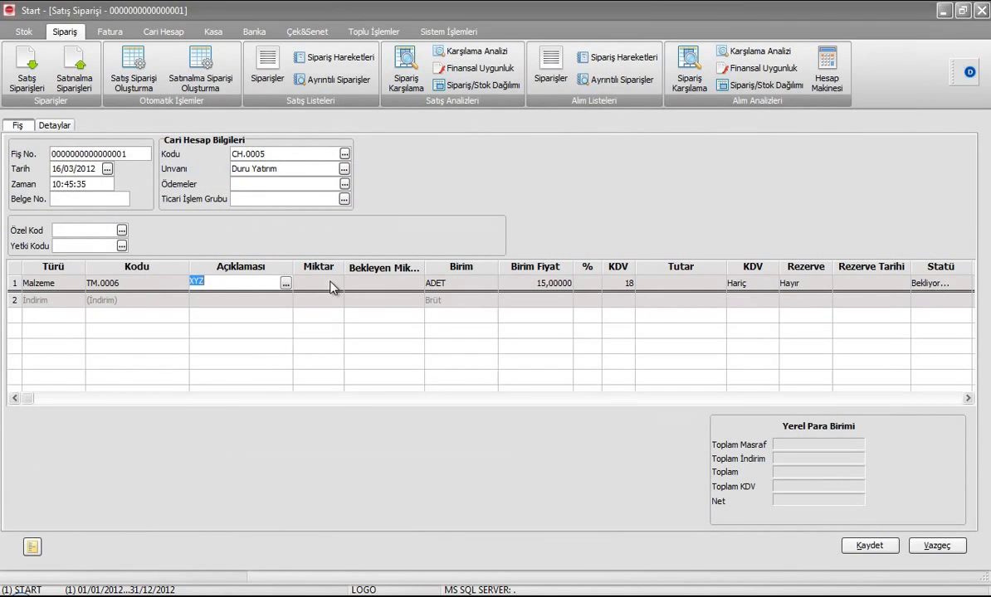
Set the XYZ line's quantity to 1 and save the sales order
click(328, 283)
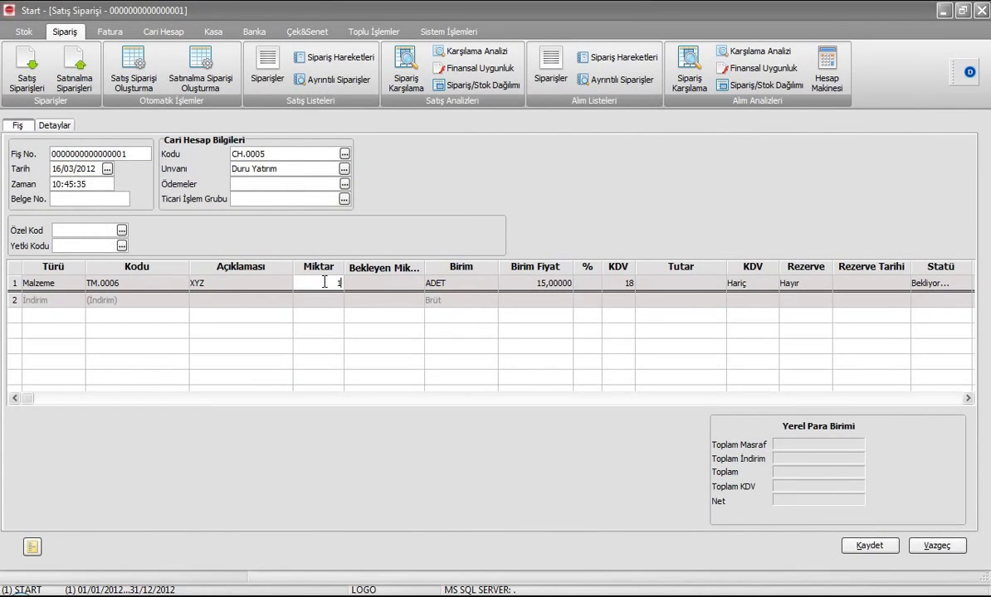
text(1)
key(Return)
key(Return)
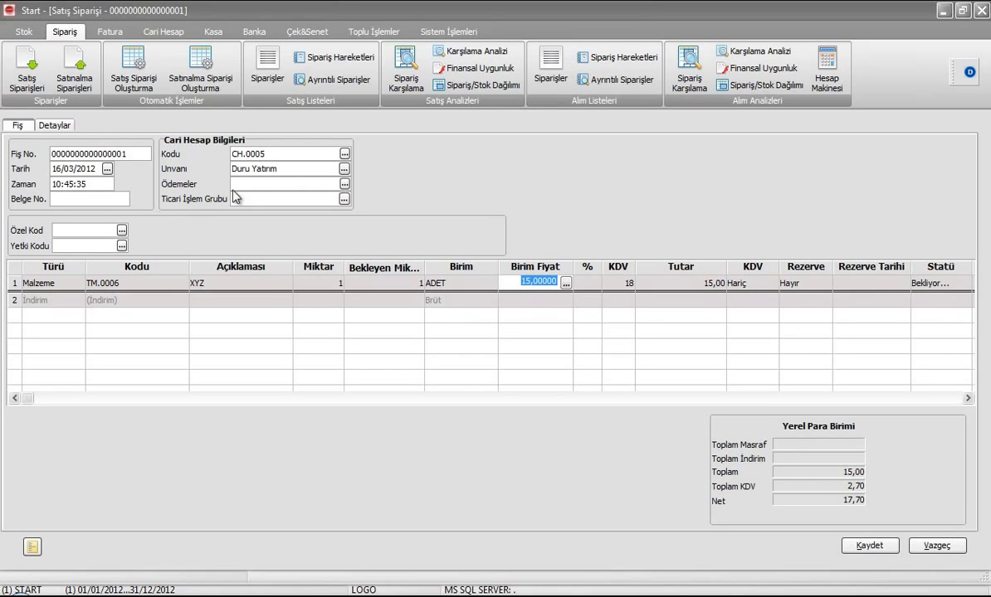
click(872, 550)
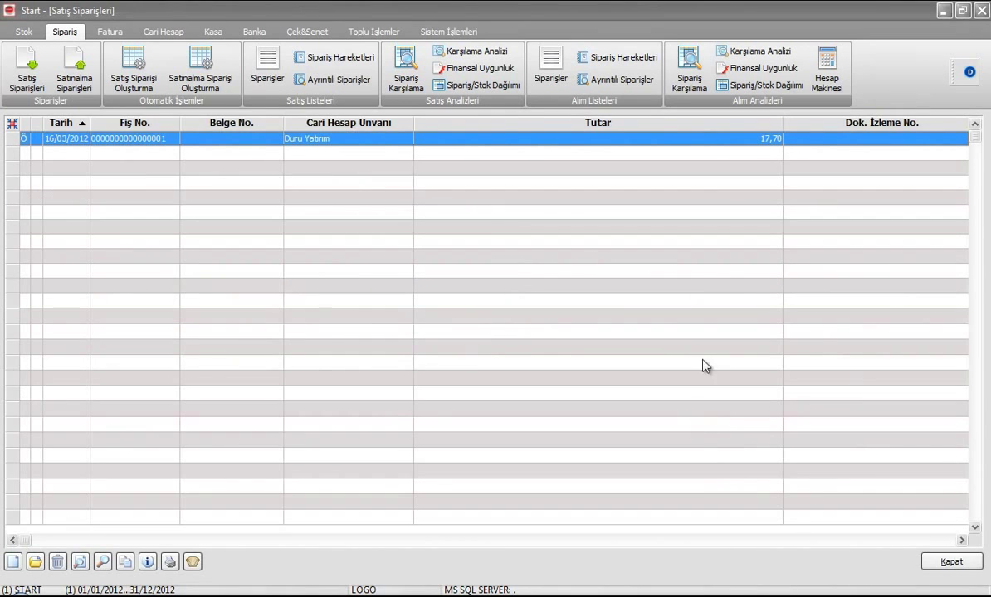
Set the Duru Yatırım sales order's approval status to Sevkedilebilir, save it, and close the order list
right_click(420, 141)
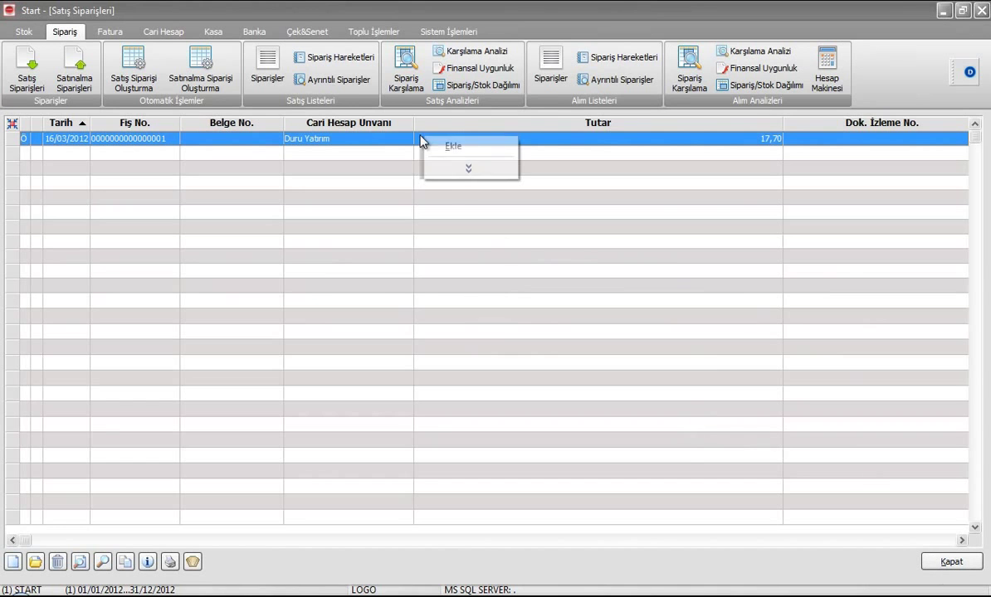
click(468, 168)
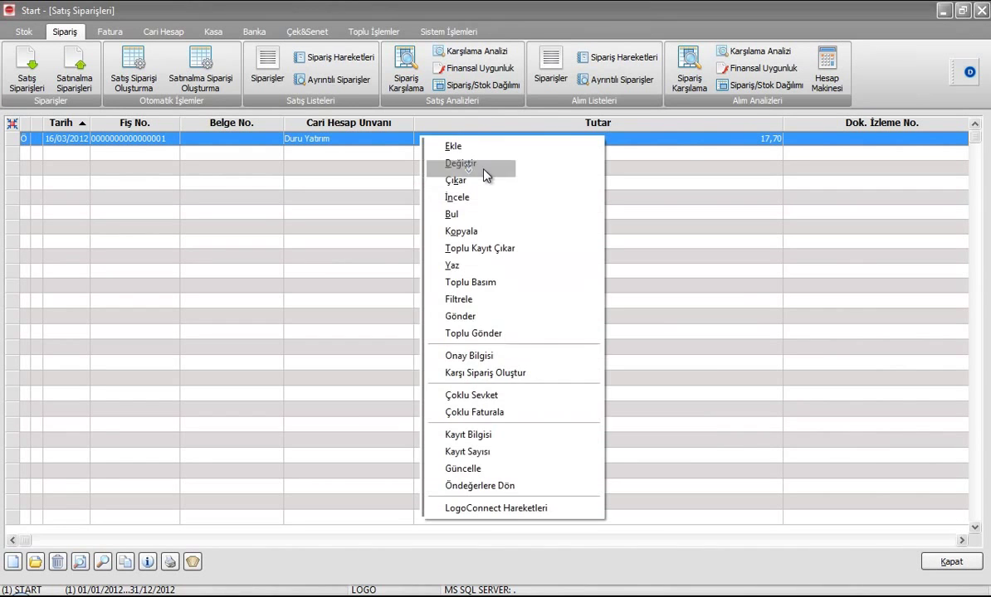
click(496, 356)
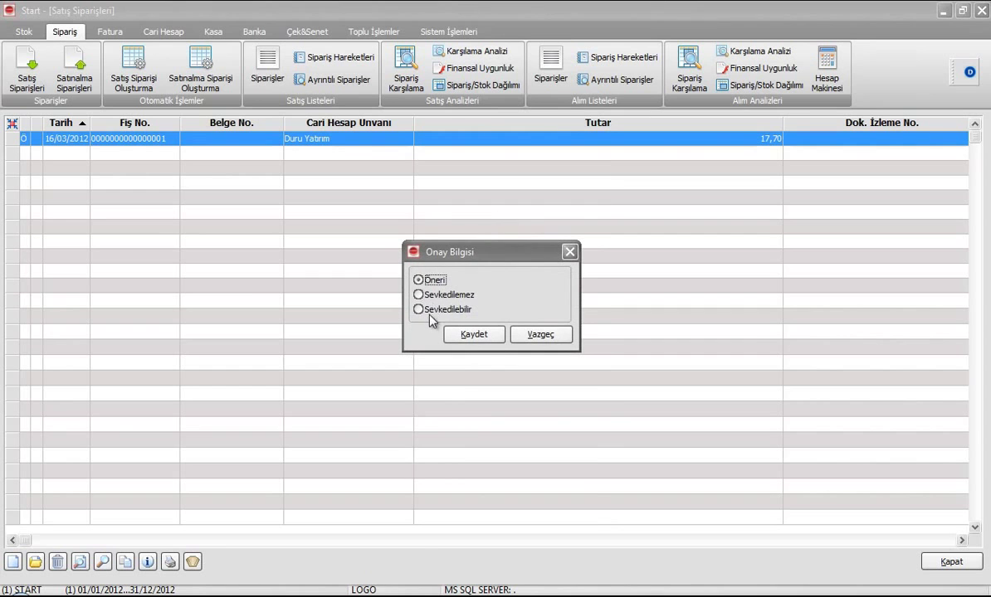
click(432, 310)
click(477, 333)
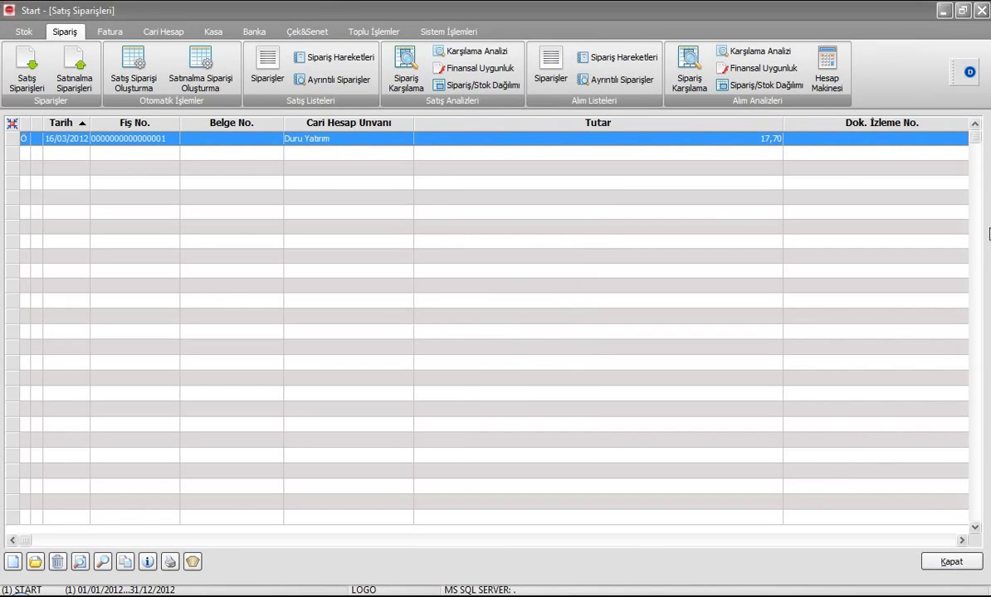
click(951, 561)
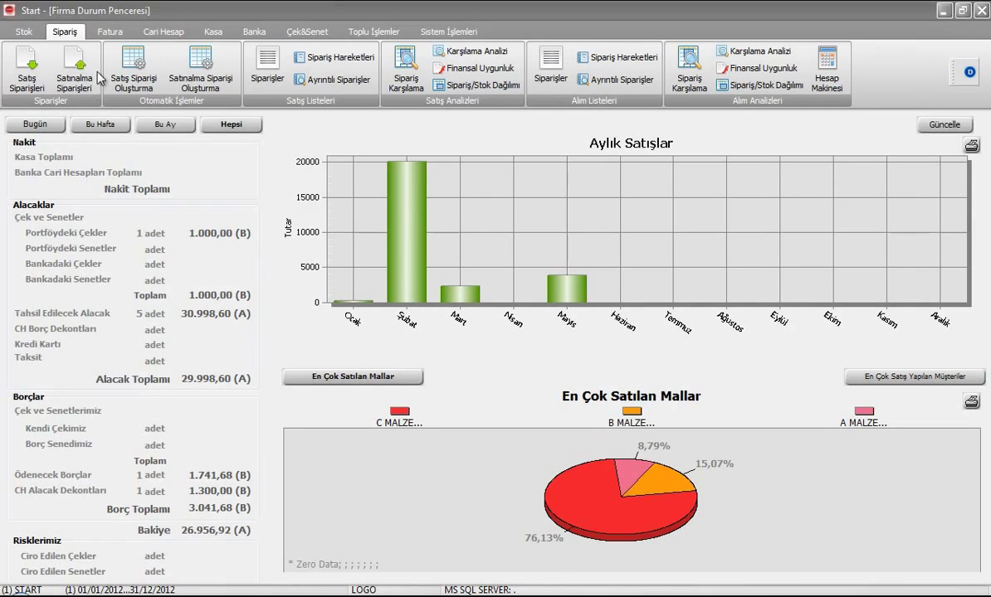
Create a new wholesale sales invoice for the Duru Yatırım account and decline the unit price update
click(112, 31)
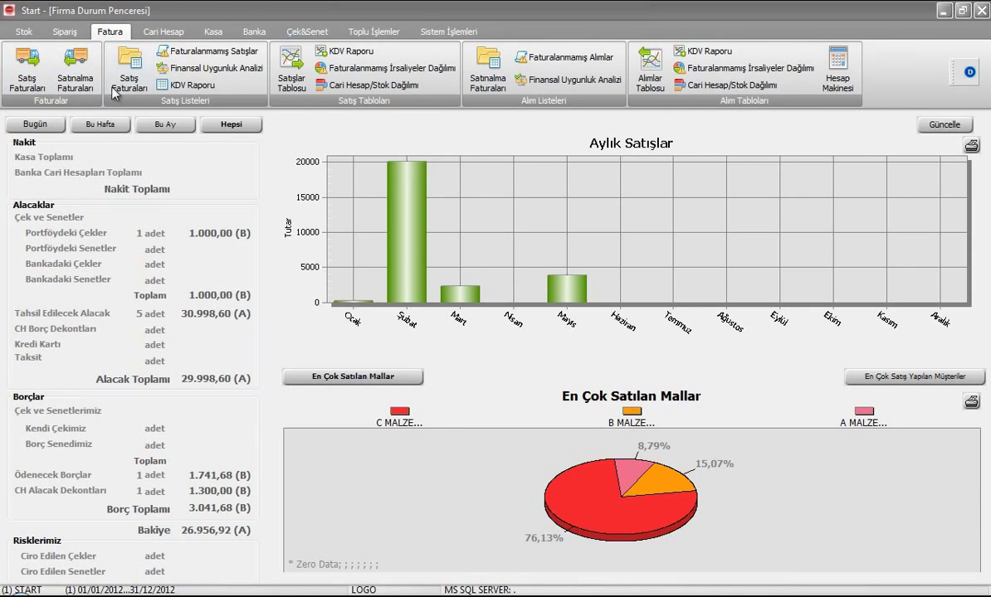
click(30, 71)
right_click(278, 264)
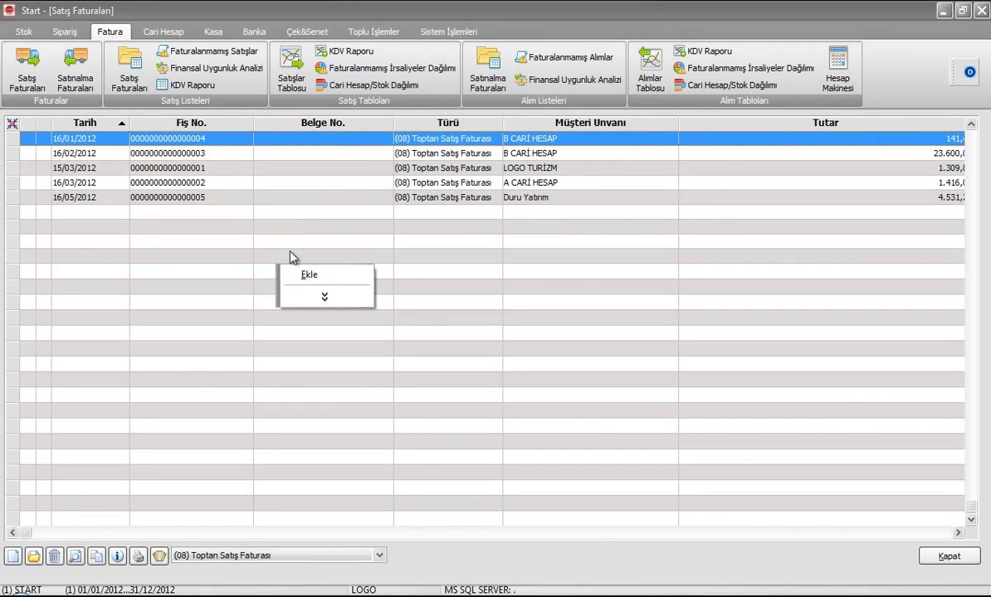
click(309, 274)
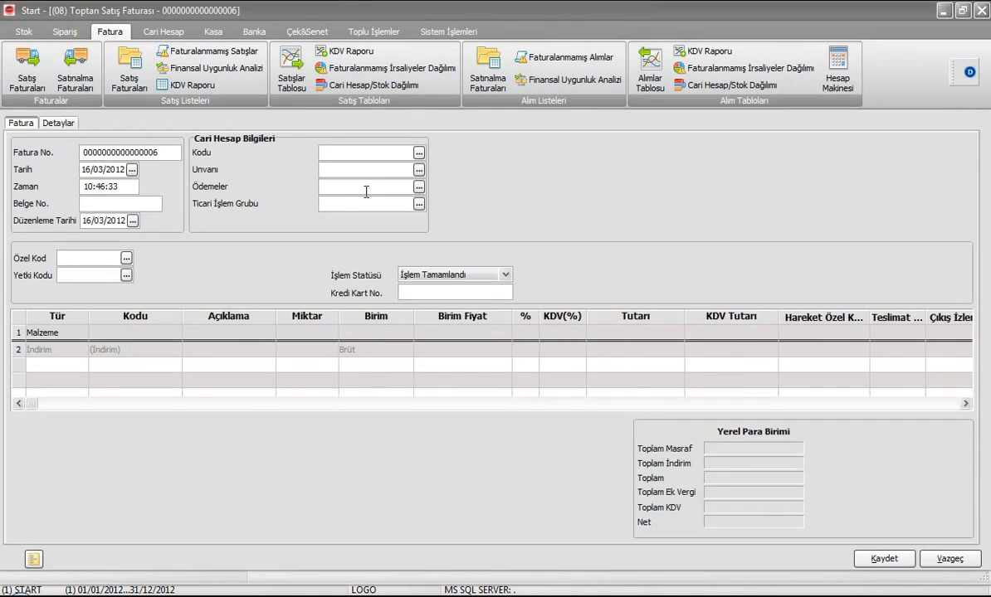
click(418, 153)
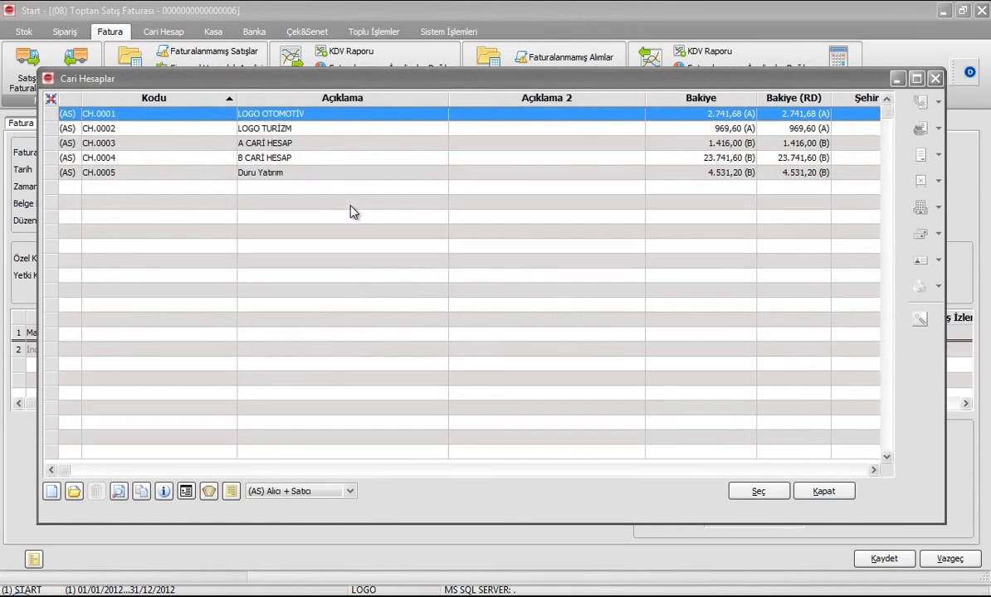
double_click(283, 173)
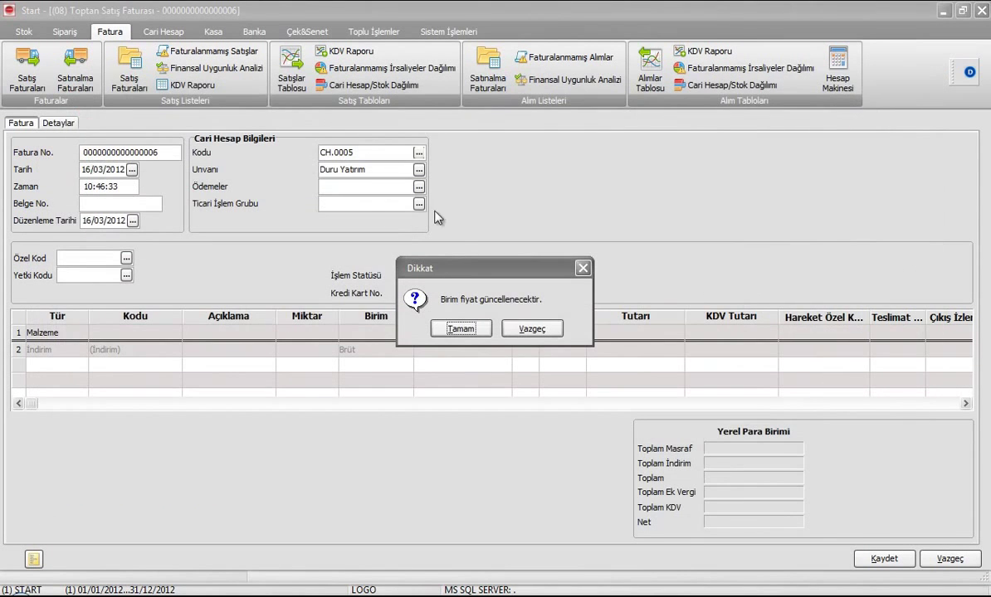
click(530, 329)
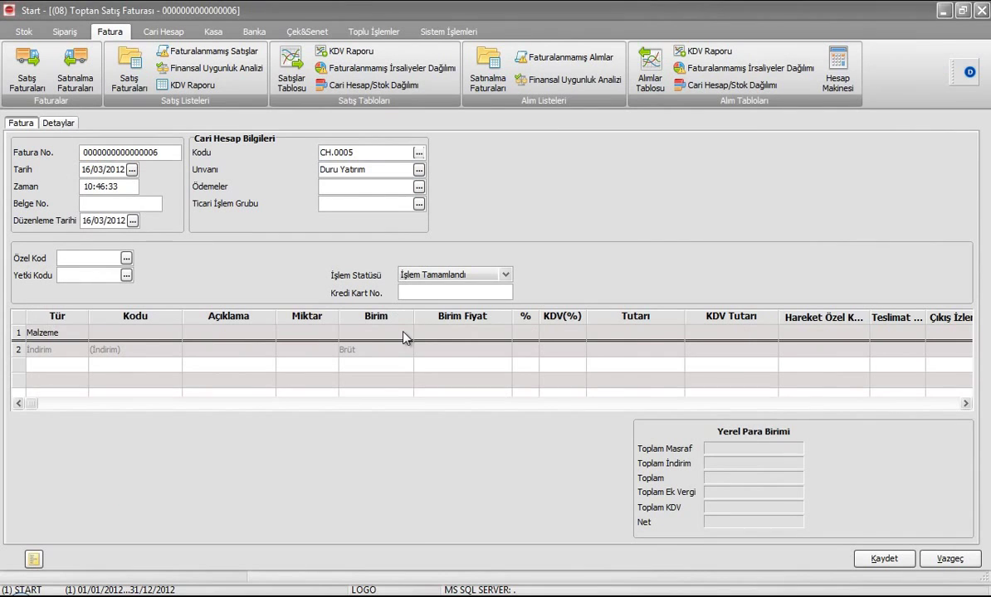
Transfer the 16/03/2012 sales order into the invoice with the default filters and save the invoice
right_click(404, 336)
click(516, 428)
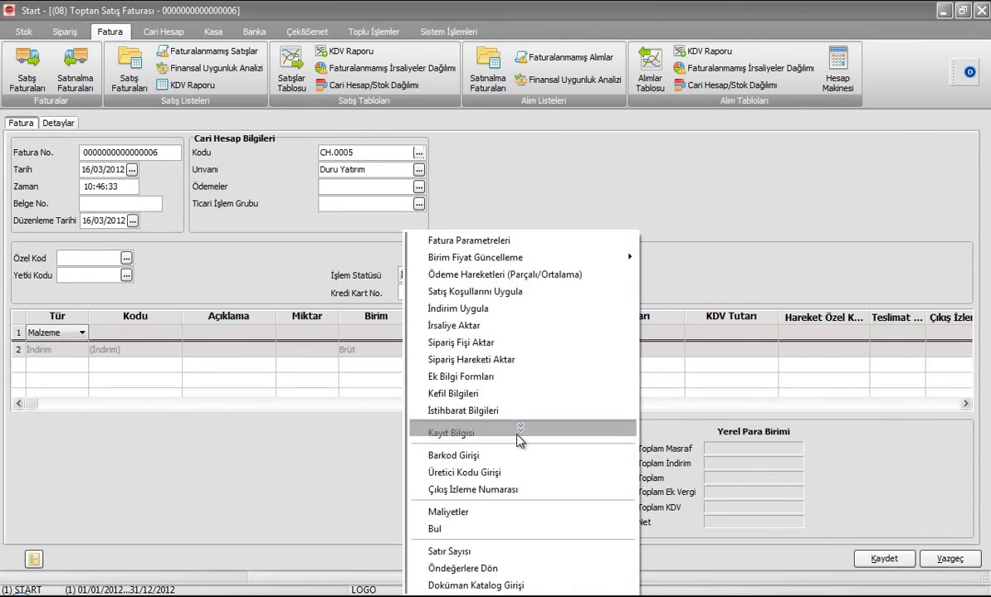
click(489, 360)
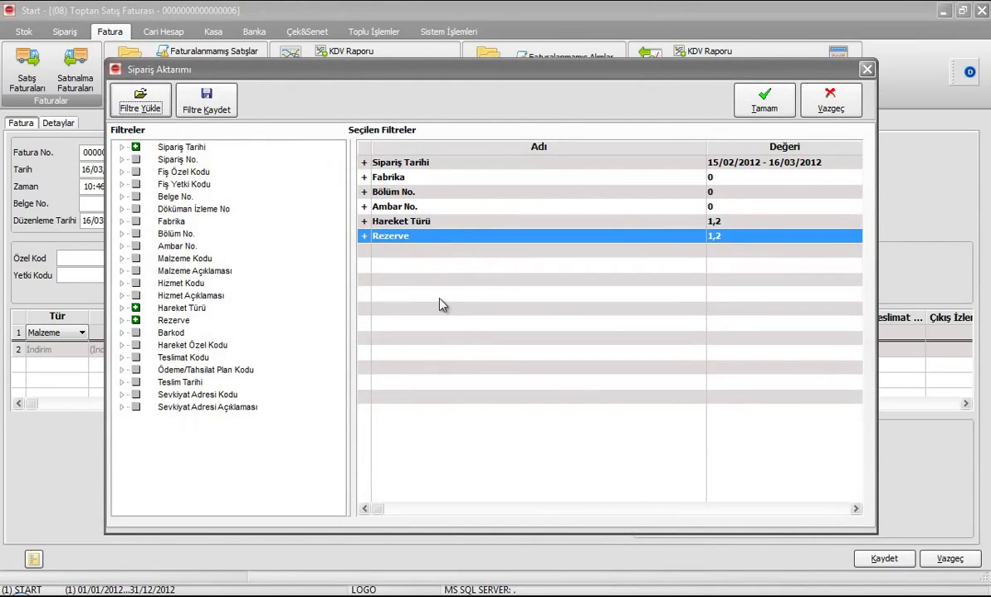
click(764, 99)
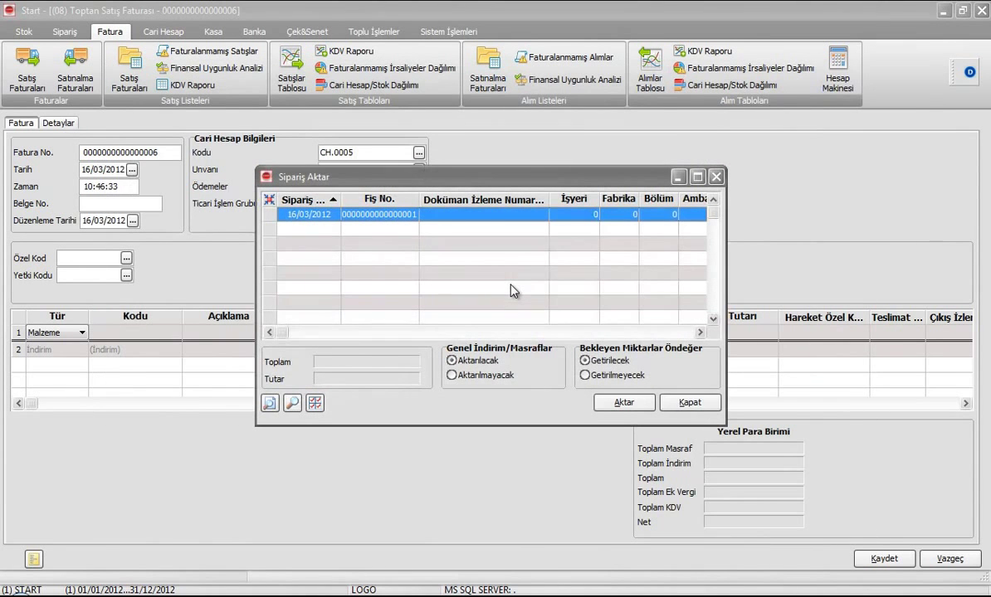
key(space)
click(622, 403)
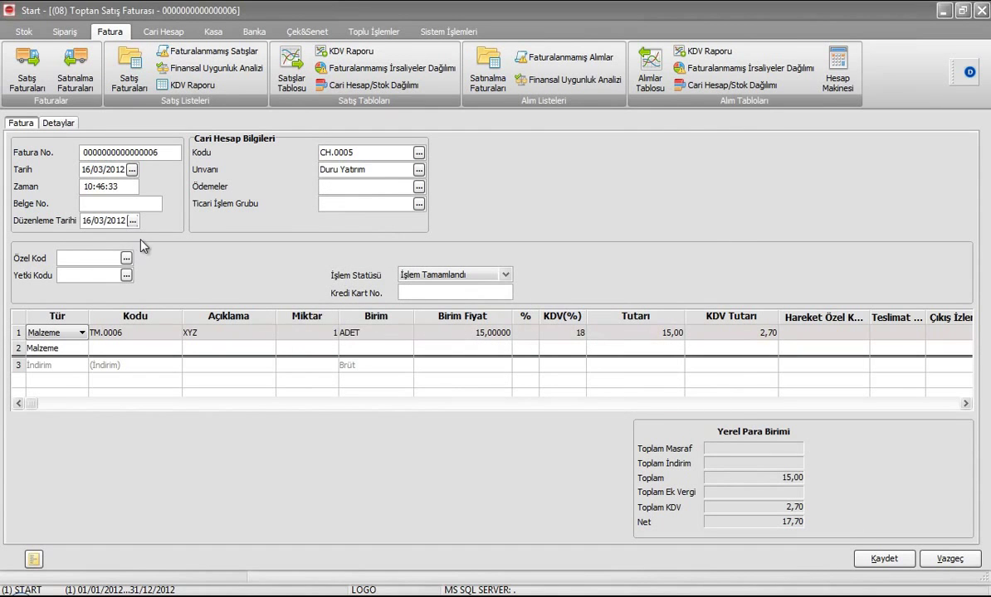
key(alt+k)
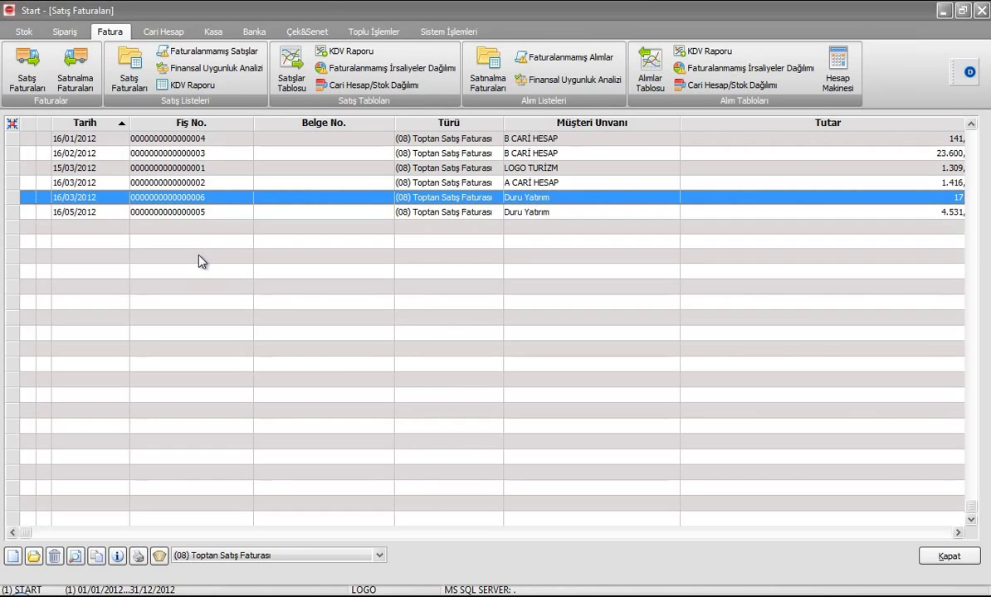
Close the sales invoice list and open the current accounts list
click(946, 557)
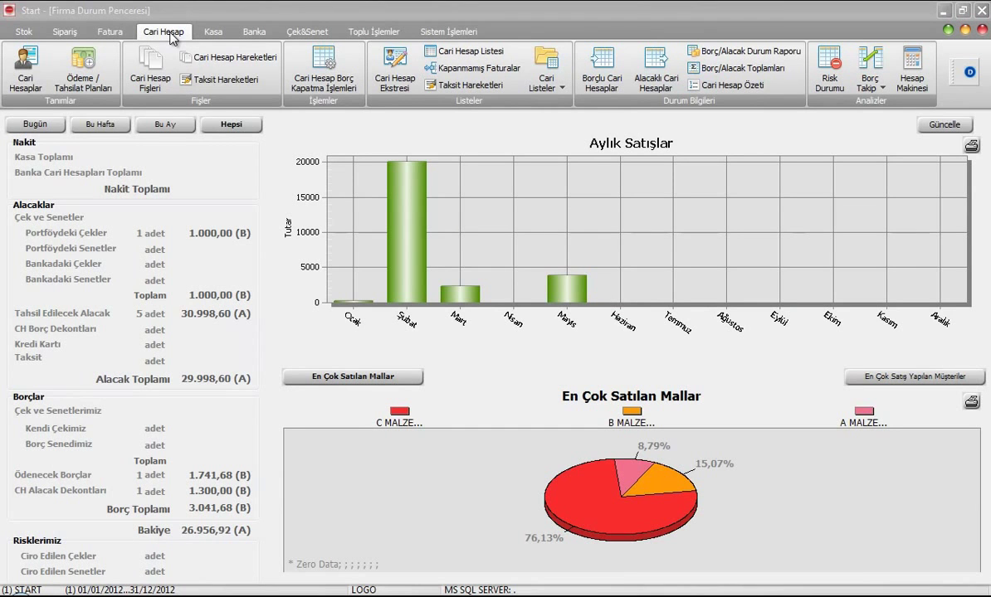
click(27, 79)
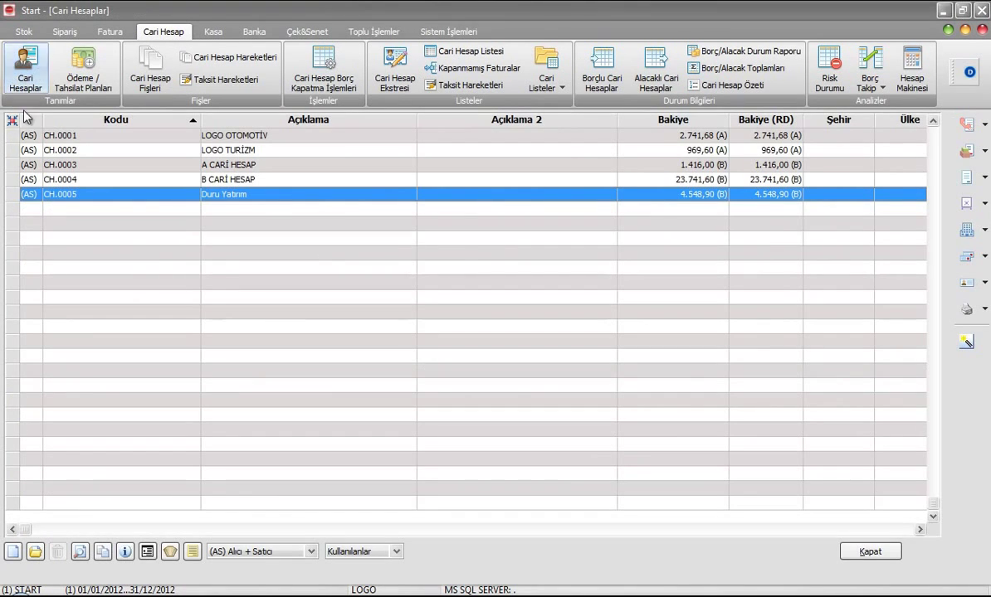
Add a new current account with the title BAŞARI A.Ş and save it
right_click(222, 273)
click(249, 281)
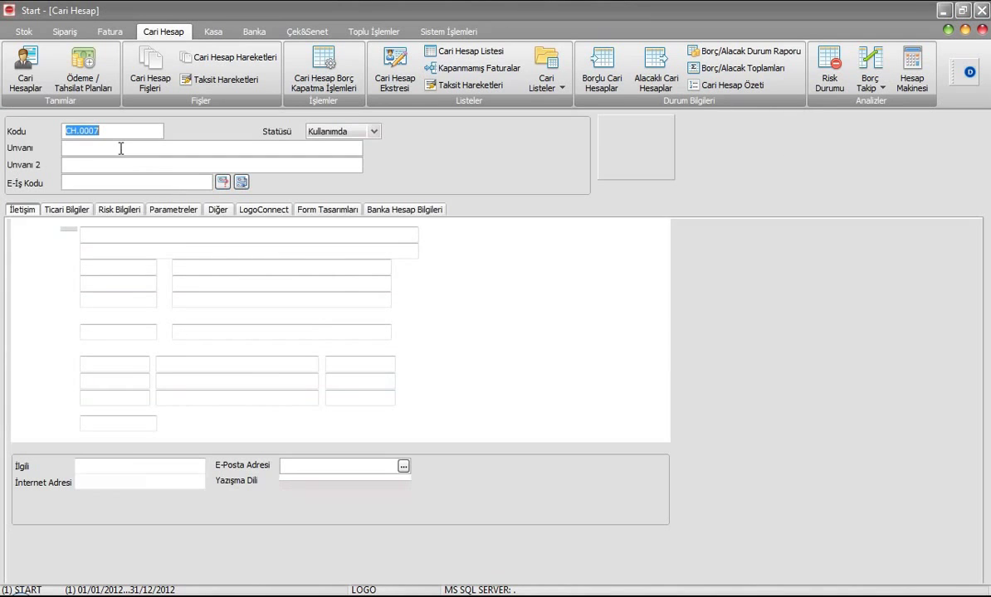
click(120, 149)
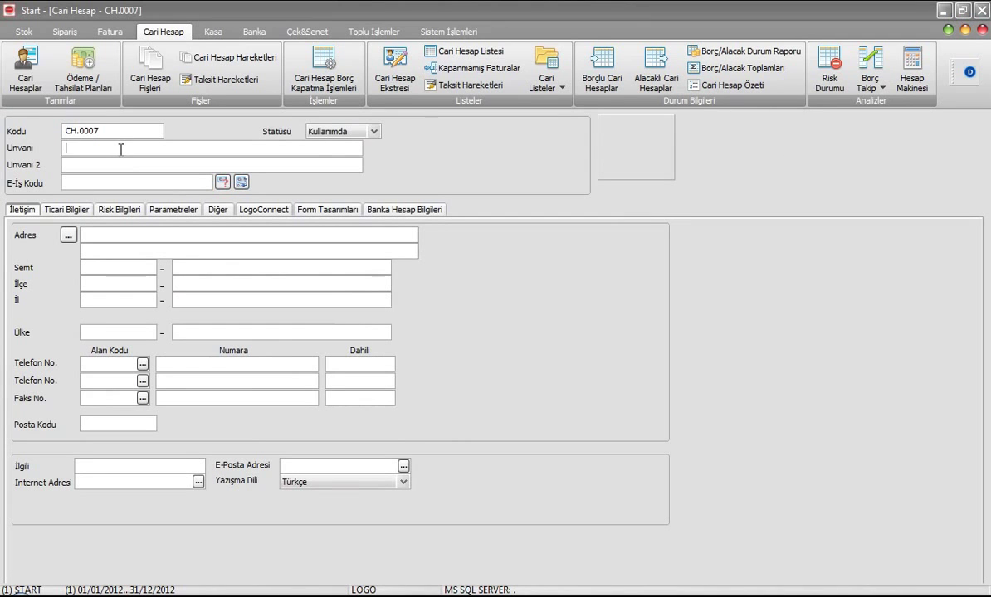
text(BAŞARI A.Ş)
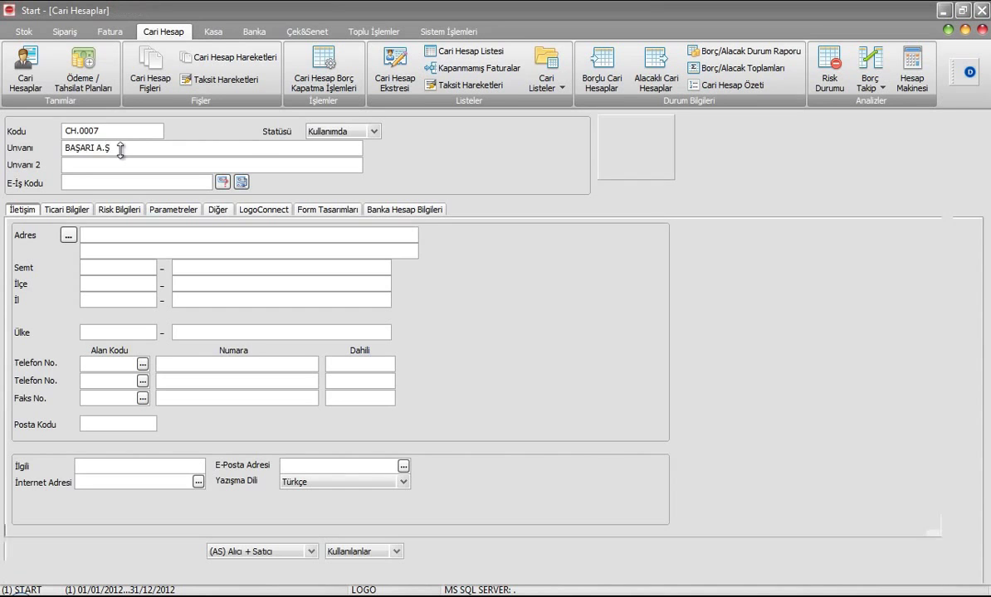
key(ctrl+s)
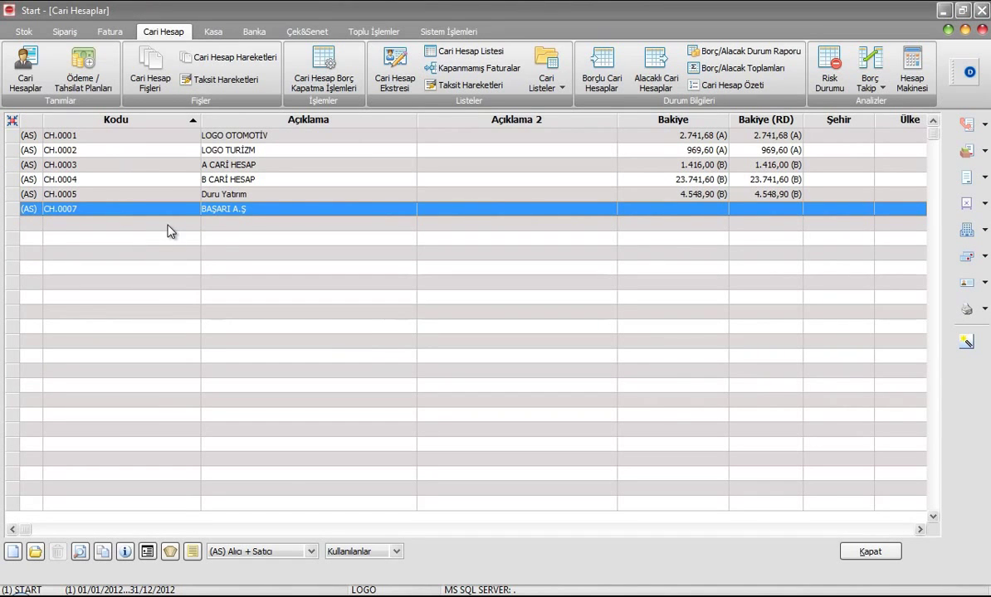
Open the current account slips, check the available slip types, and start a new (01) Nakit Tahsilat slip
click(149, 79)
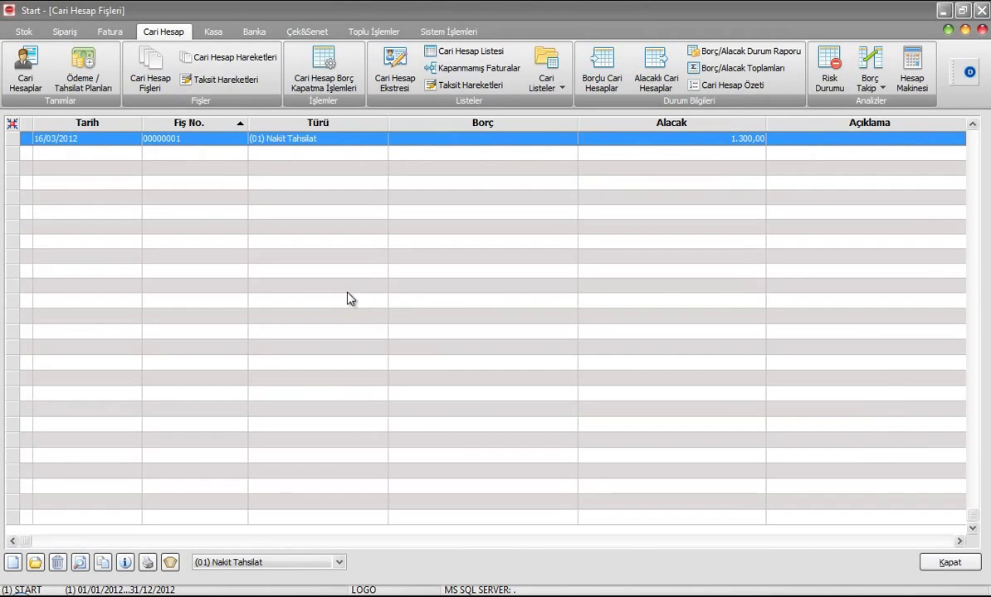
click(339, 562)
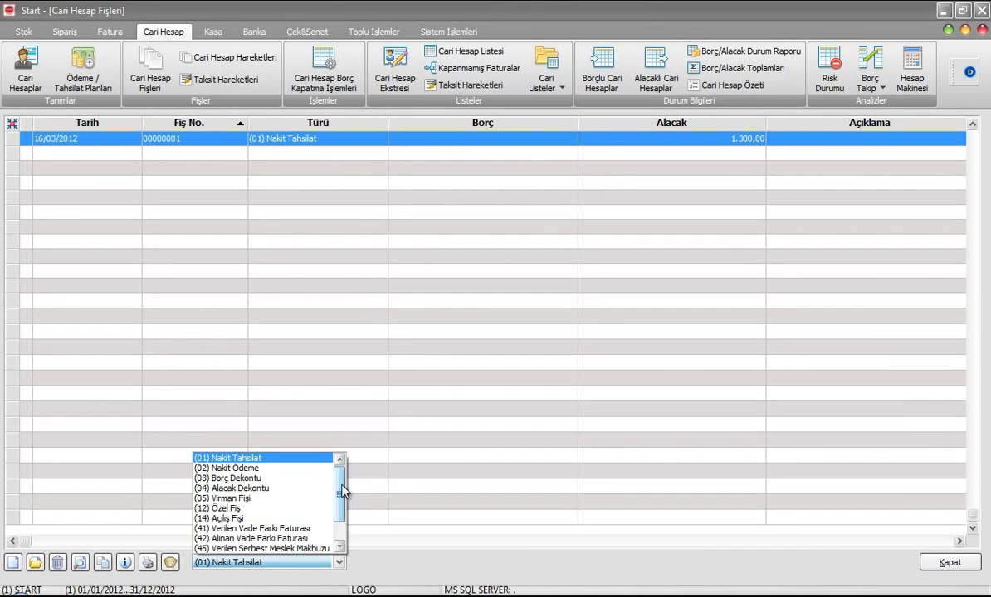
scroll(343, 488, down, 1)
scroll(345, 484, up, 1)
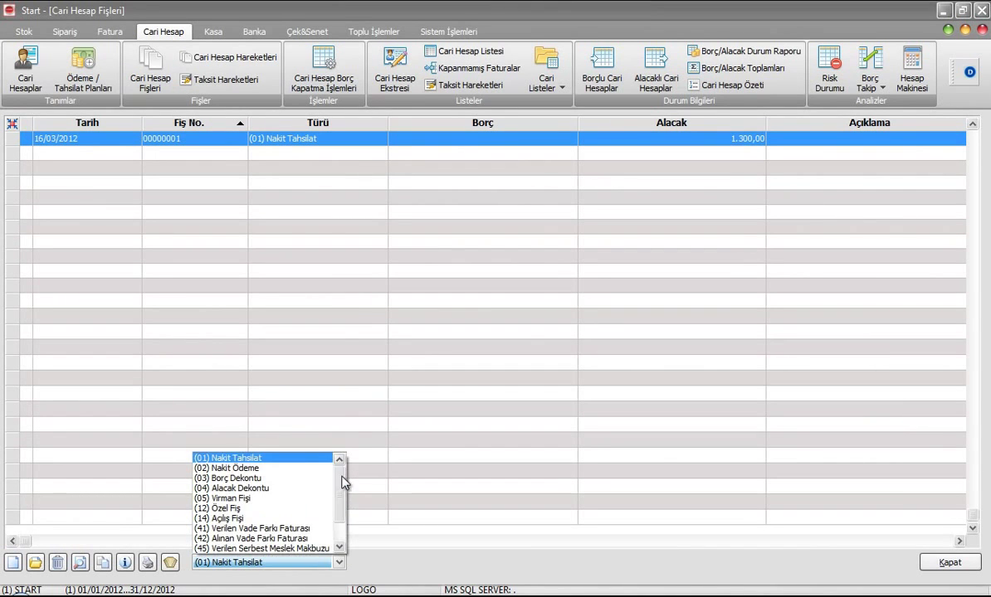
click(334, 322)
right_click(335, 318)
click(382, 349)
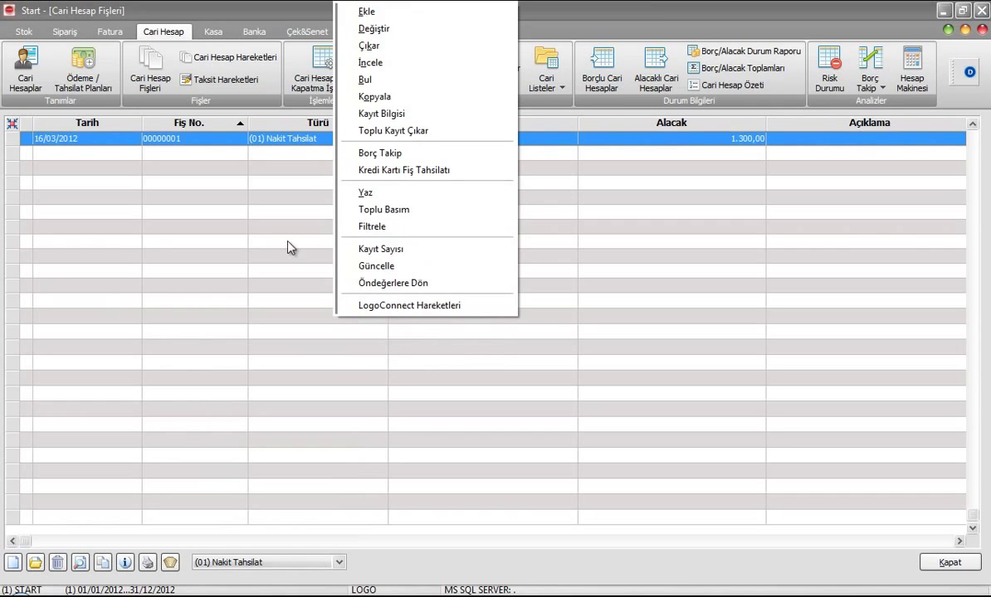
click(398, 13)
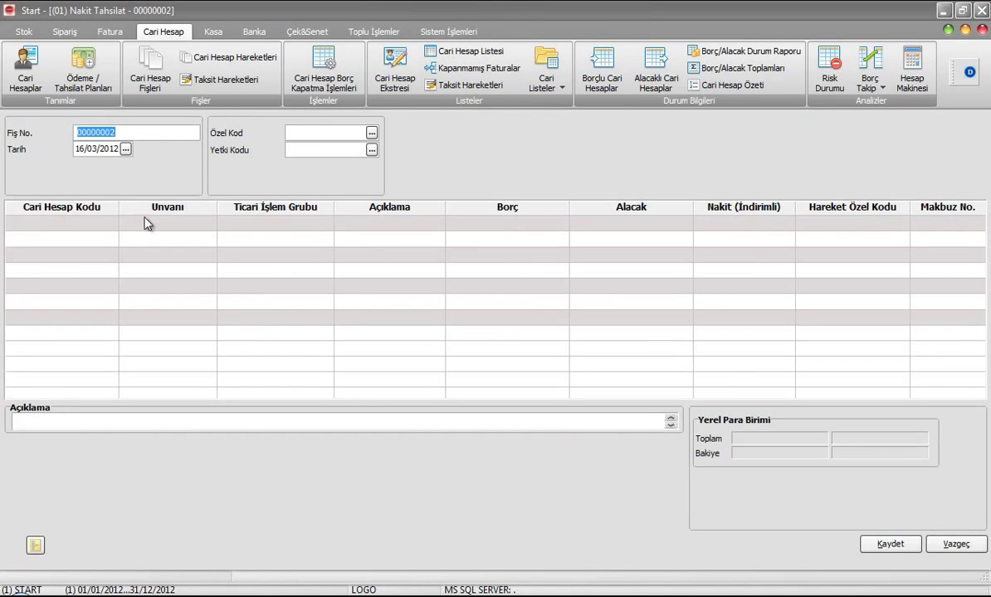
Enter Duru Yatırım on the cash collection slip's first line with an Alacak amount of 3.000 and save the slip
click(115, 221)
click(110, 222)
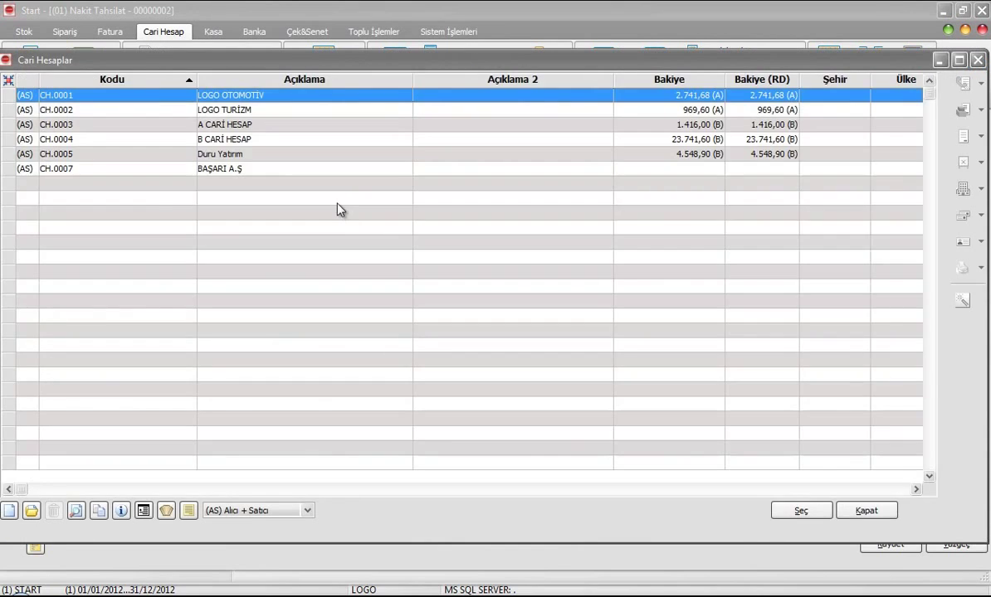
double_click(275, 154)
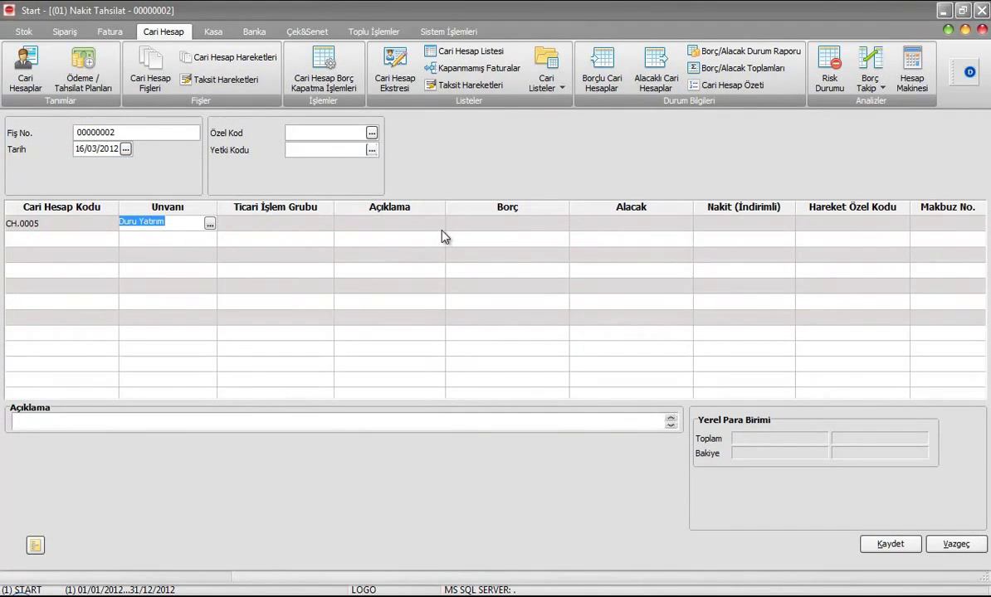
key(Tab)
key(Tab)
key(Tab)
key(Tab)
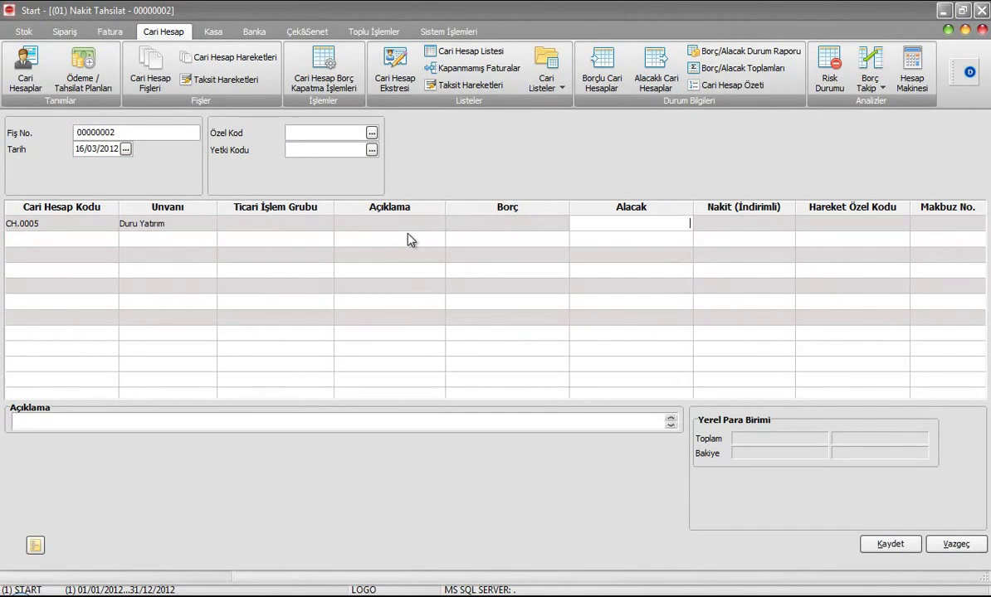
text(3.000)
key(ctrl+s)
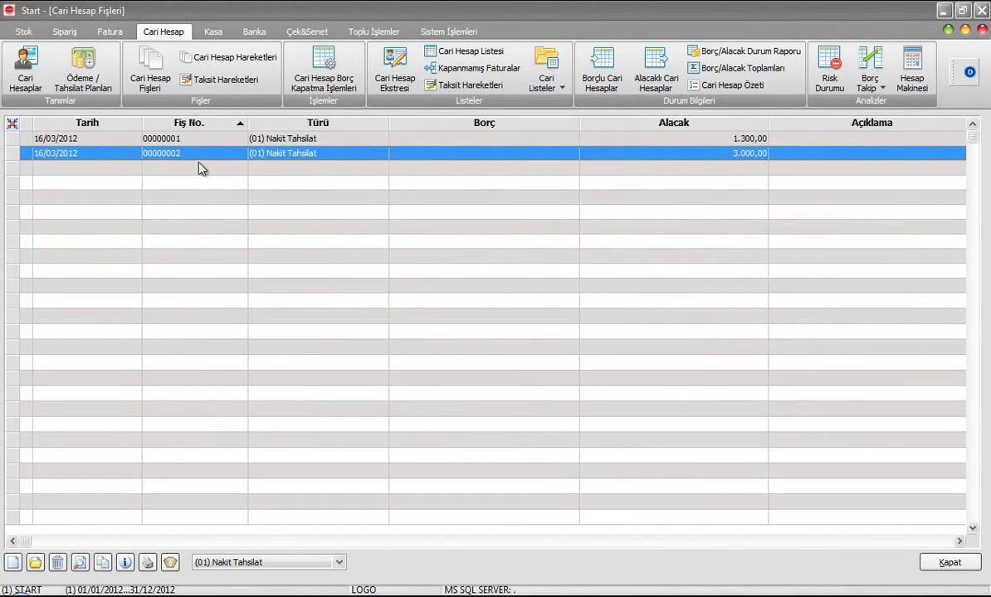
Open the current account transactions and examine the invoice, cash and cheque entries of the accounts
click(204, 57)
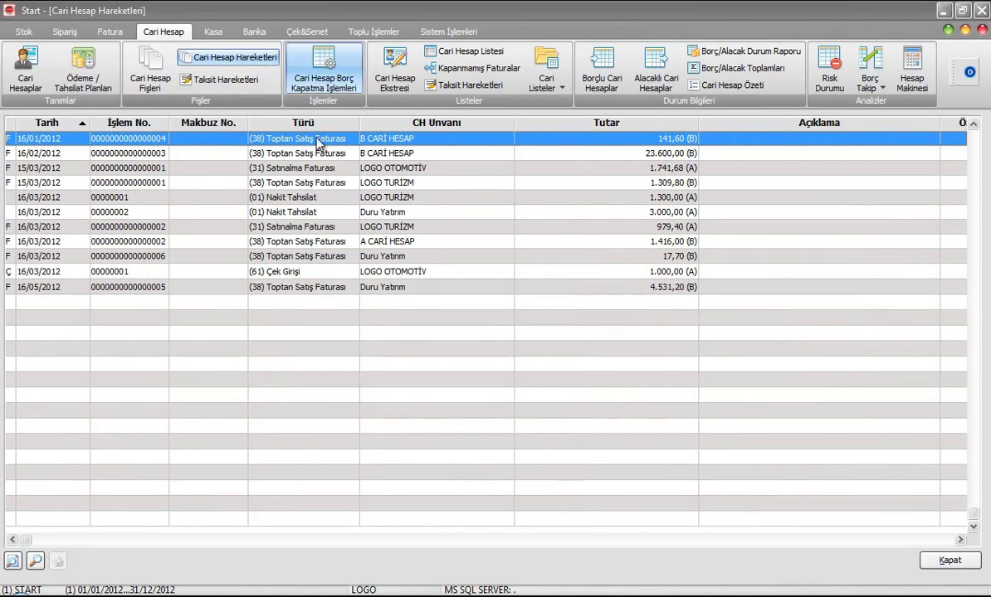
click(423, 287)
click(428, 271)
click(425, 256)
click(423, 241)
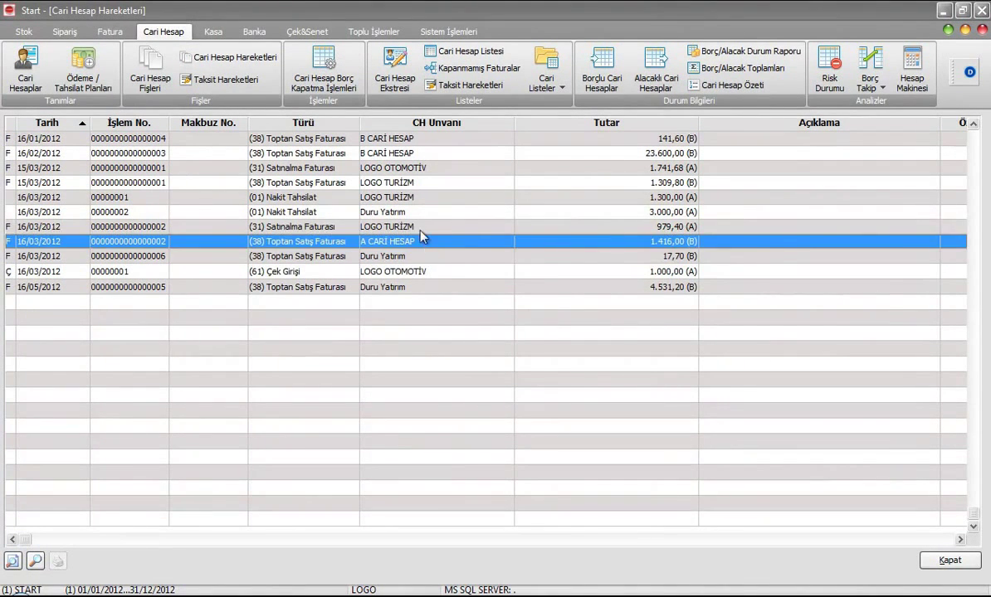
click(419, 228)
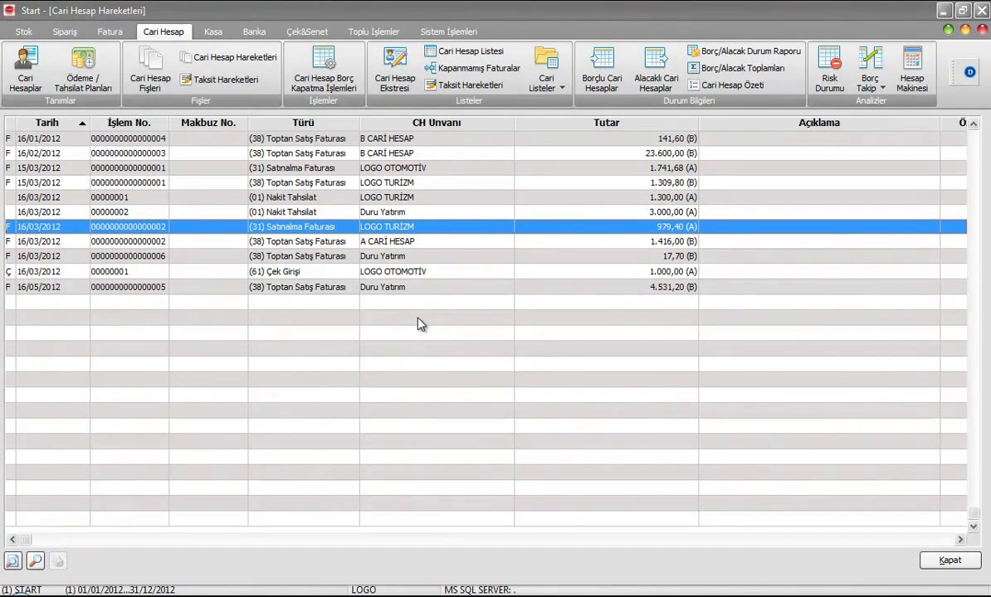
Examine the filters of Cari Hesap Borç Kapatma İşlemleri and leave without running the debt closing
click(325, 62)
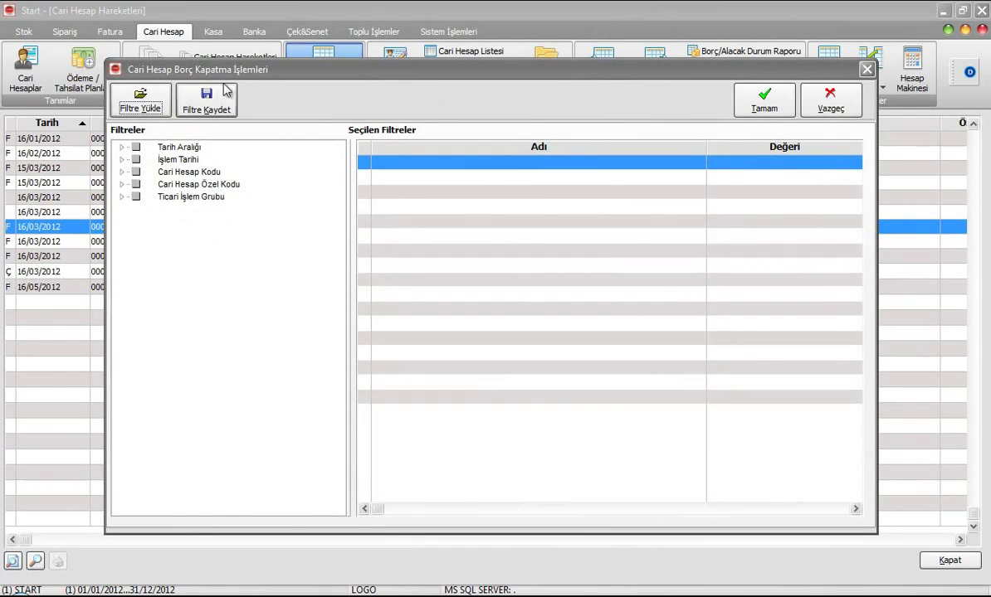
drag(323, 73, 305, 243)
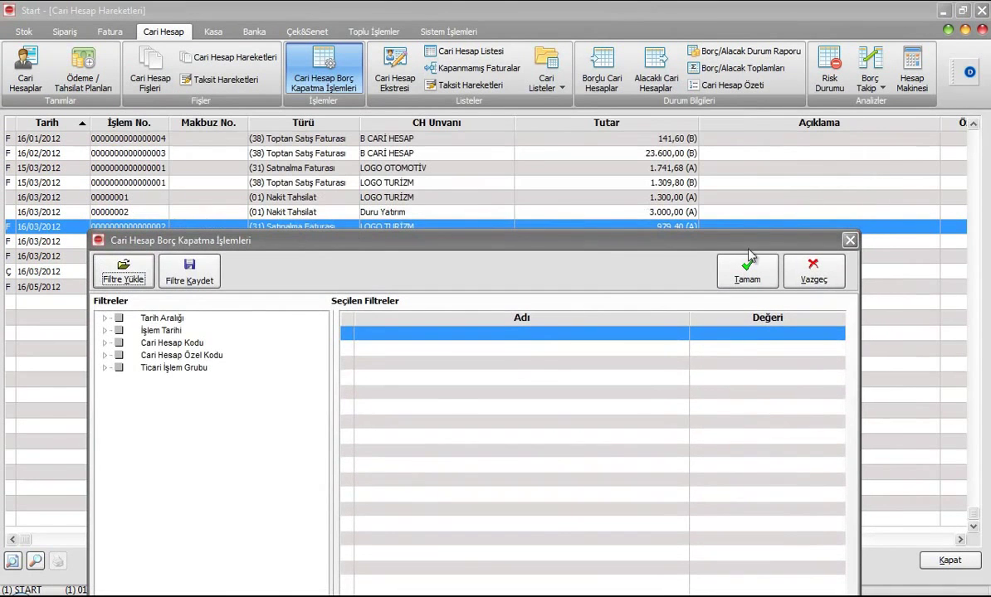
click(814, 273)
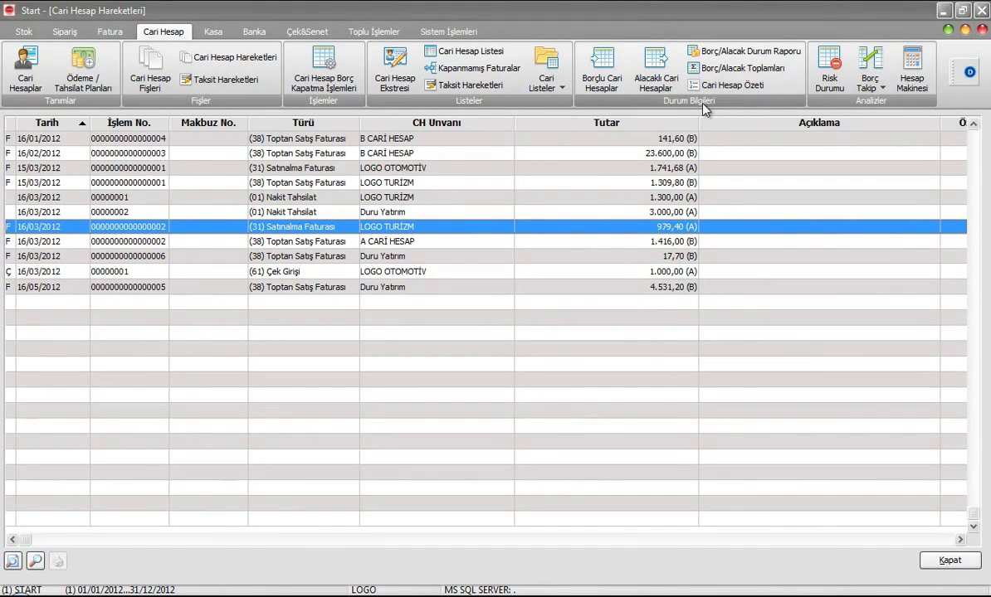
Run the Borç Takip Raporu on screen with the default filters, examine Duru Yatırım's page, and close the report
click(883, 86)
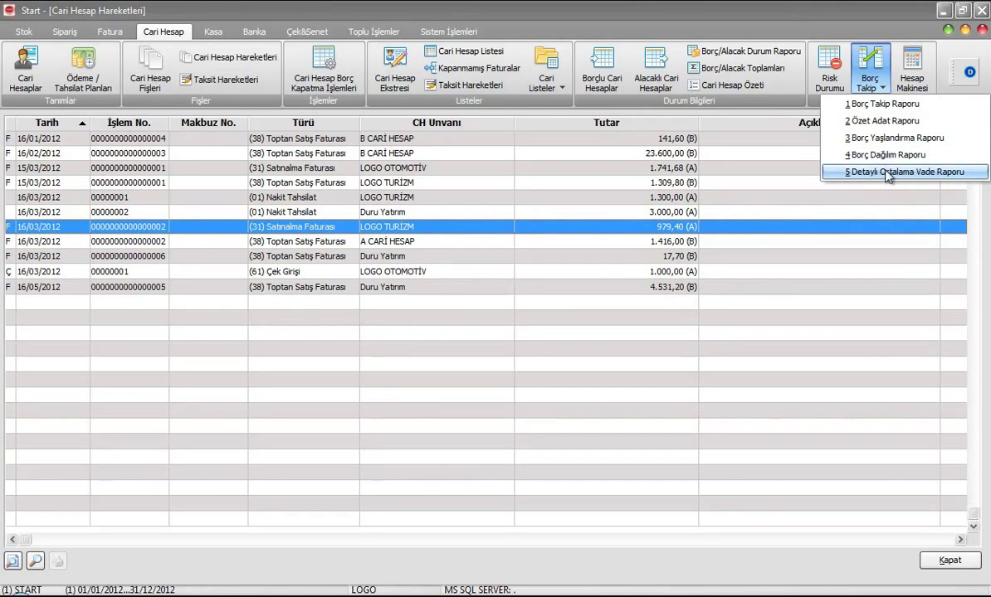
click(882, 104)
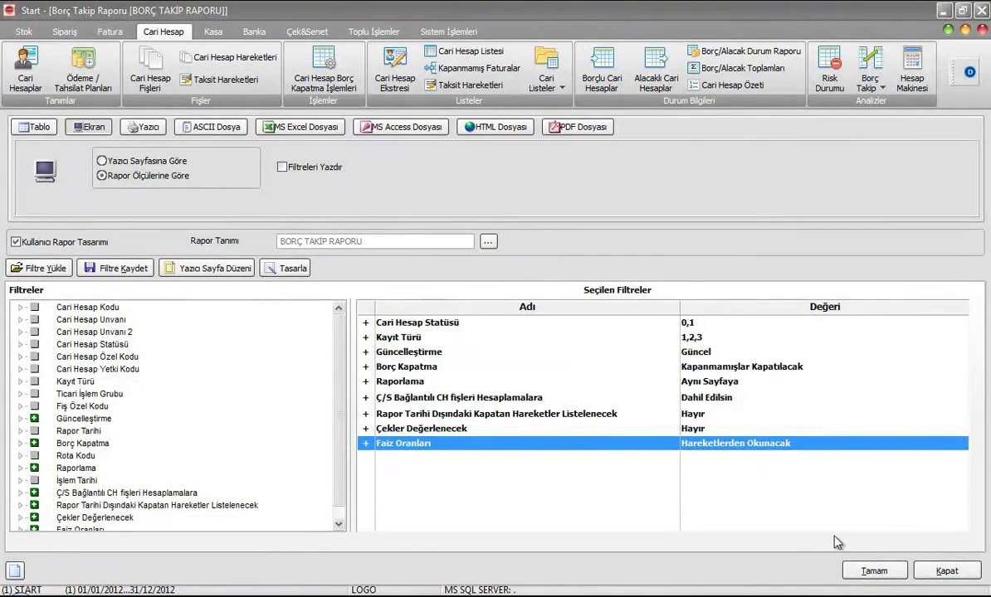
click(873, 572)
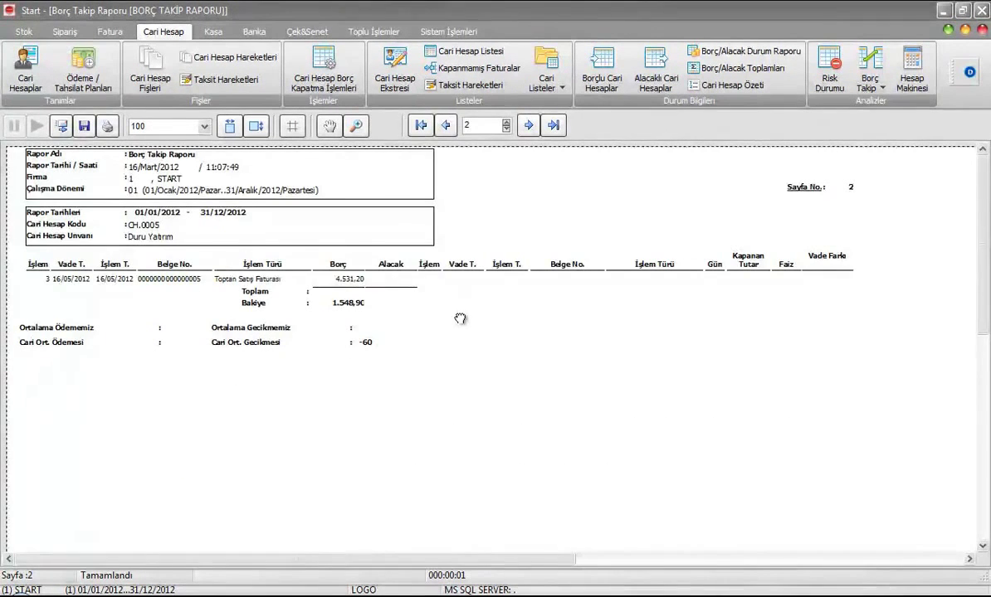
scroll(434, 319, right, 1)
scroll(433, 320, left, 1)
key(Escape)
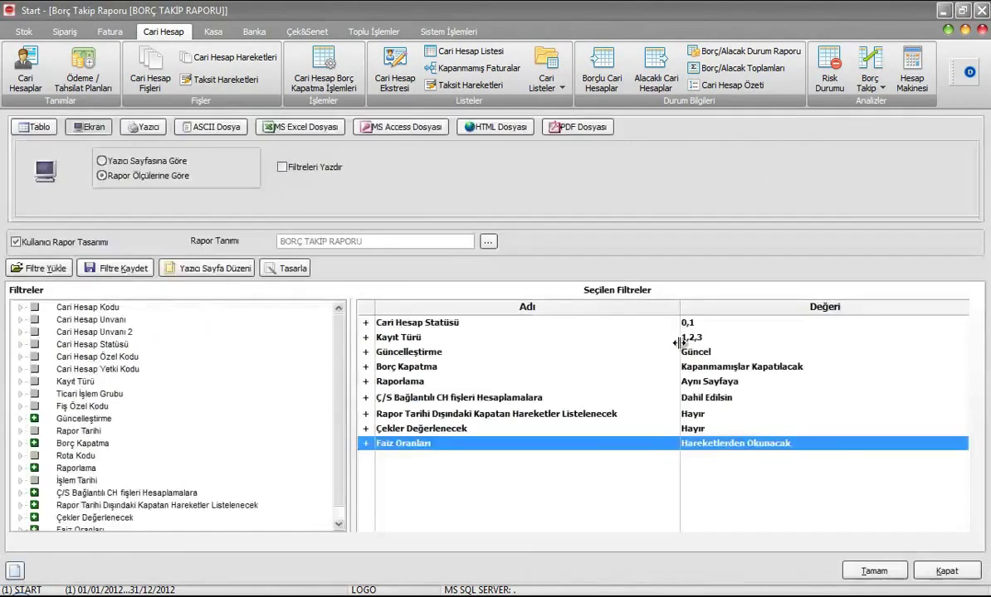
key(Escape)
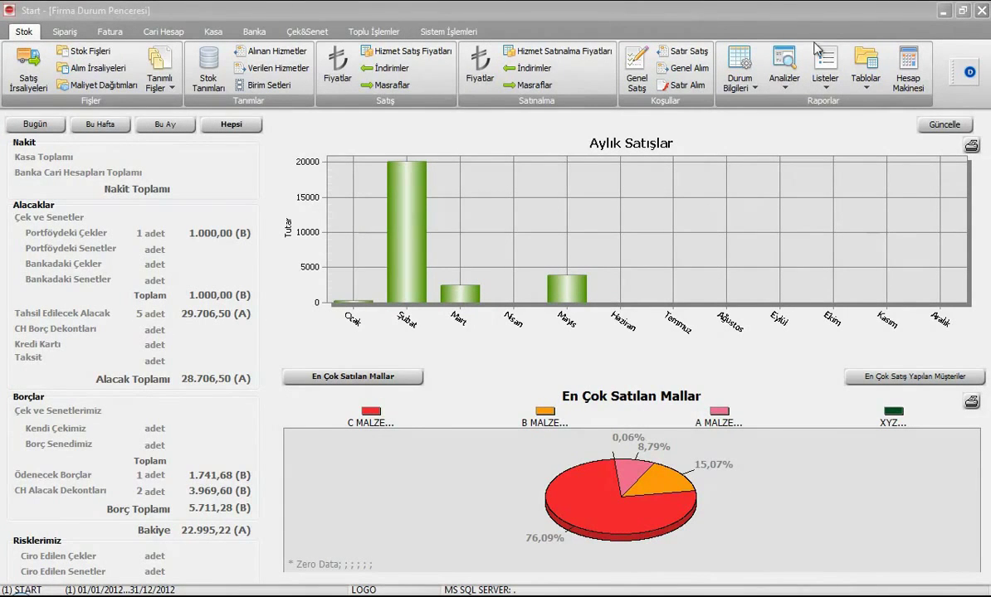
Run the stock module's Ayrıntılı Satış Raporu as a Tablo with the default filters
click(751, 86)
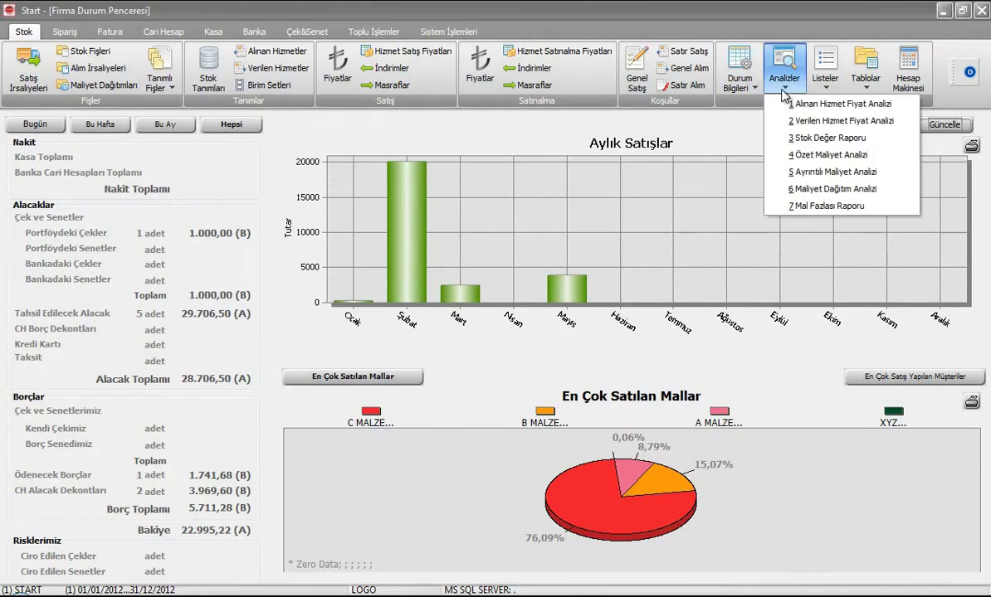
mouse_move(844, 91)
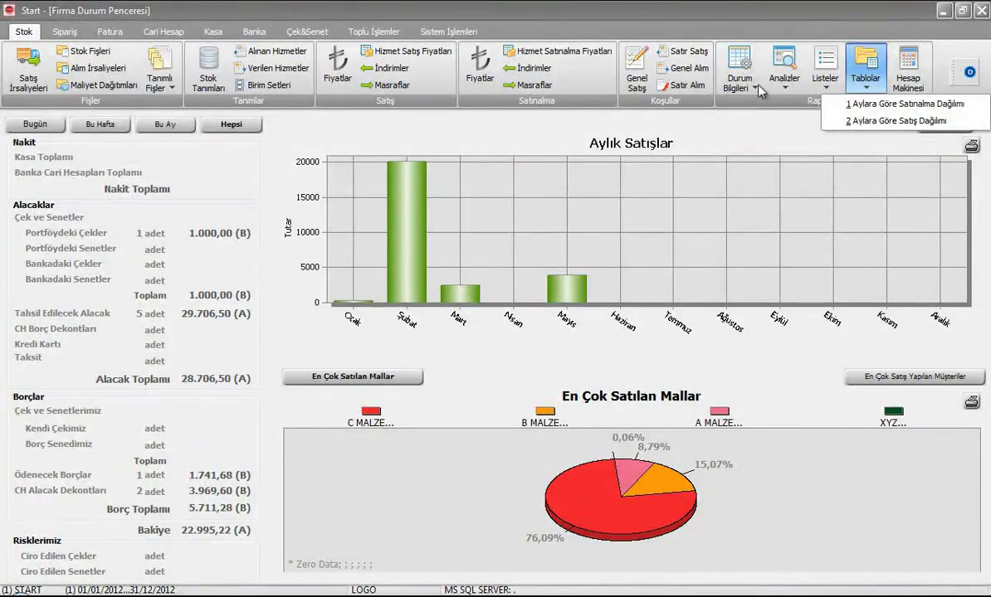
mouse_move(754, 89)
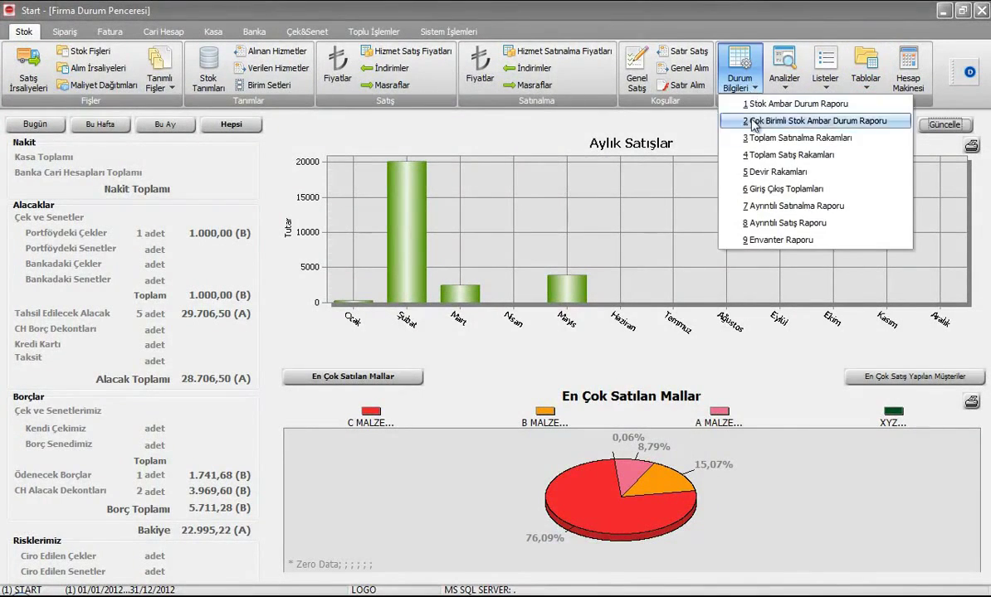
click(764, 224)
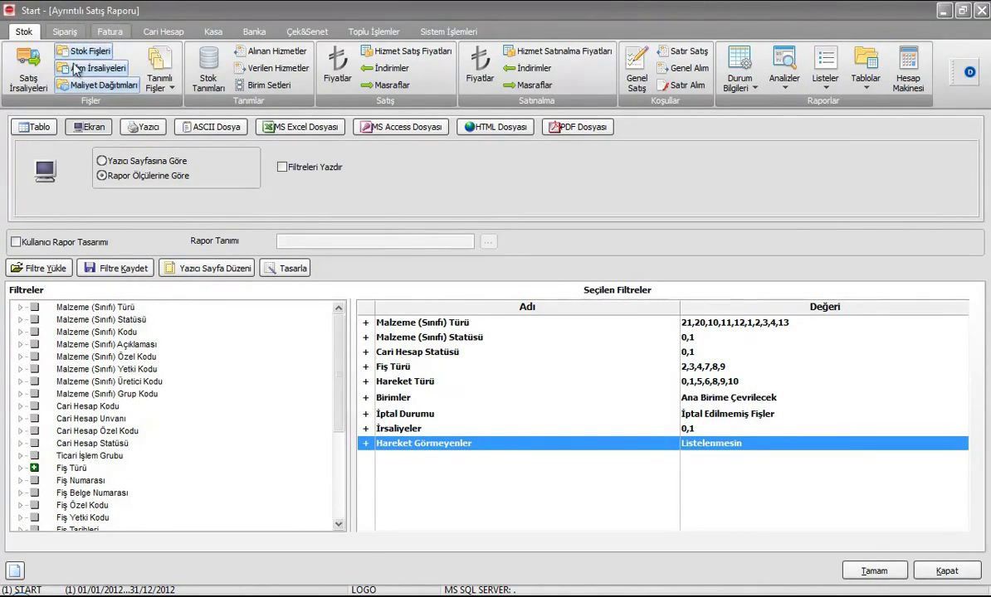
click(39, 129)
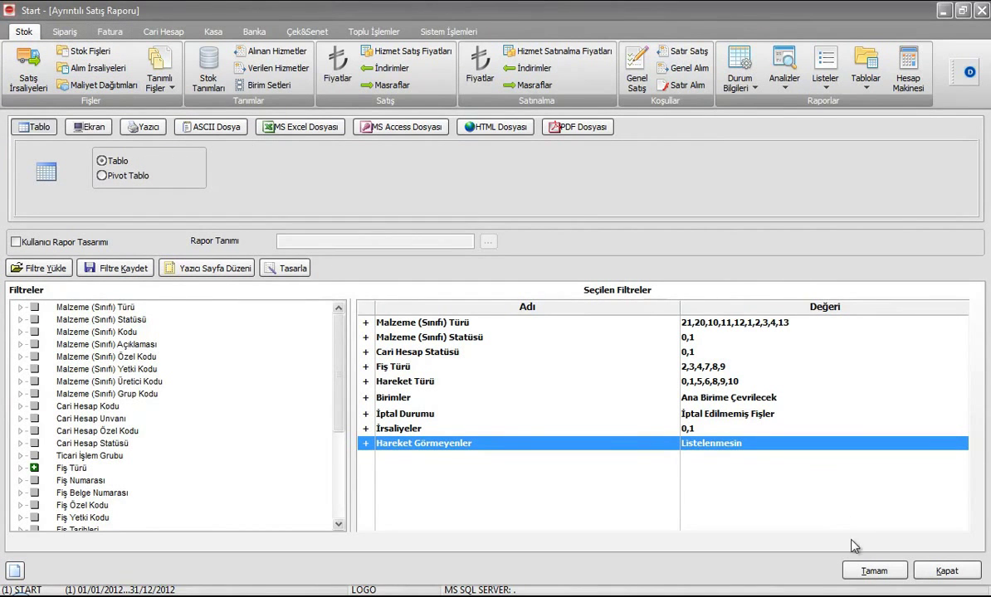
click(873, 571)
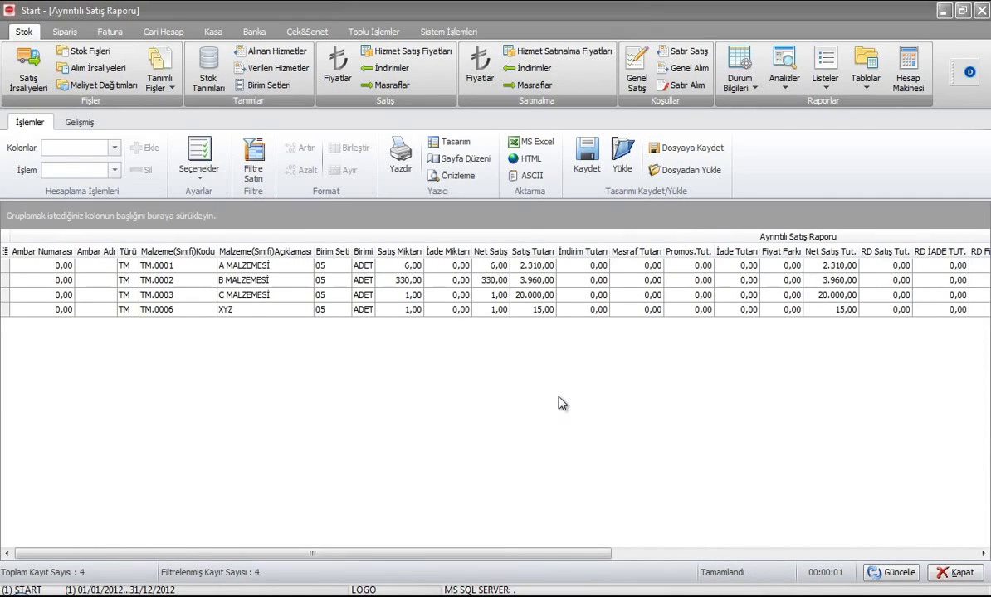
Group the detailed sales report by Malzeme(Sınıfı)Kodu and expand every material group
click(186, 258)
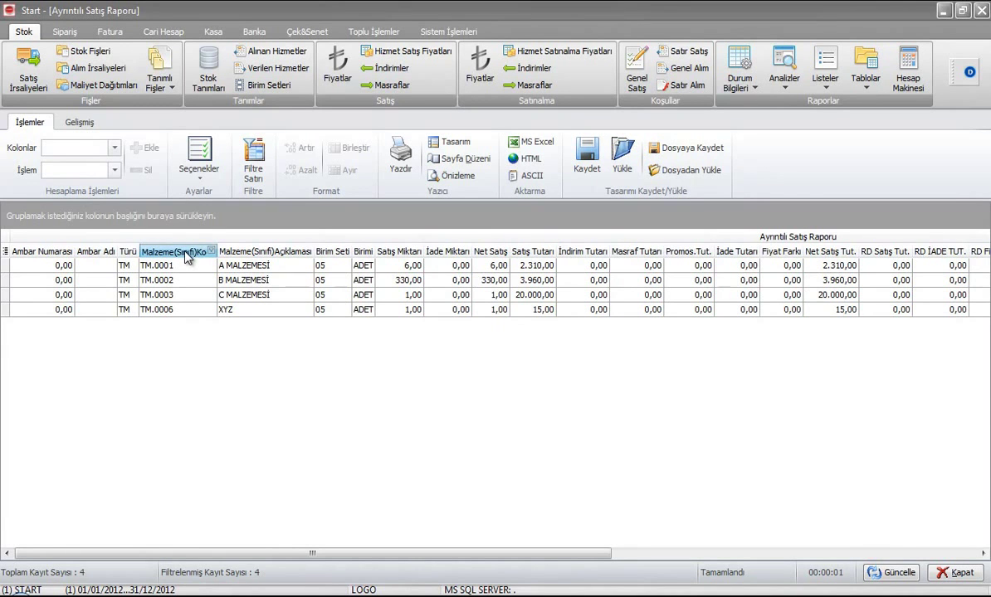
drag(186, 258, 70, 218)
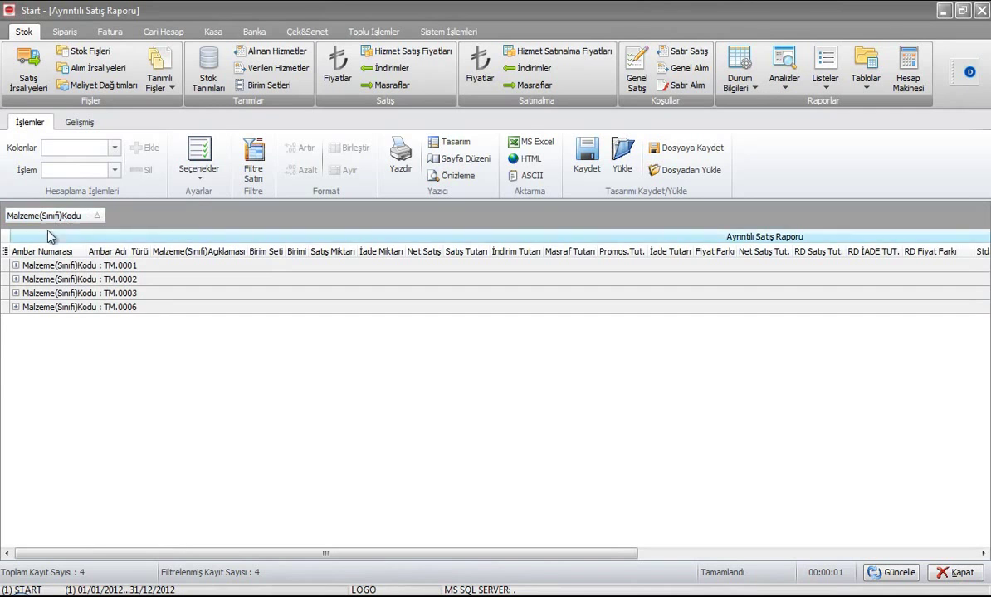
click(15, 265)
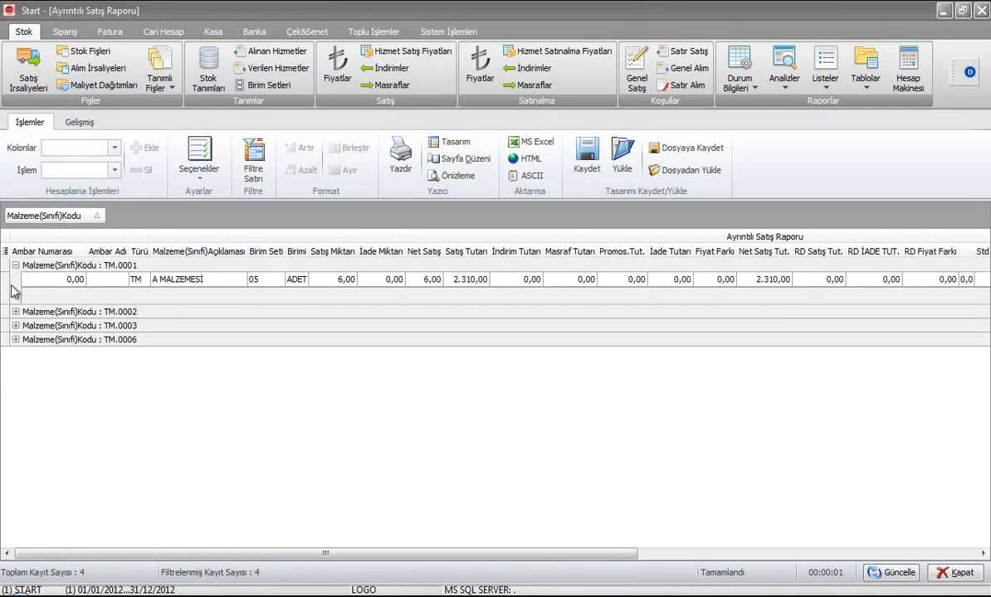
click(16, 312)
click(15, 358)
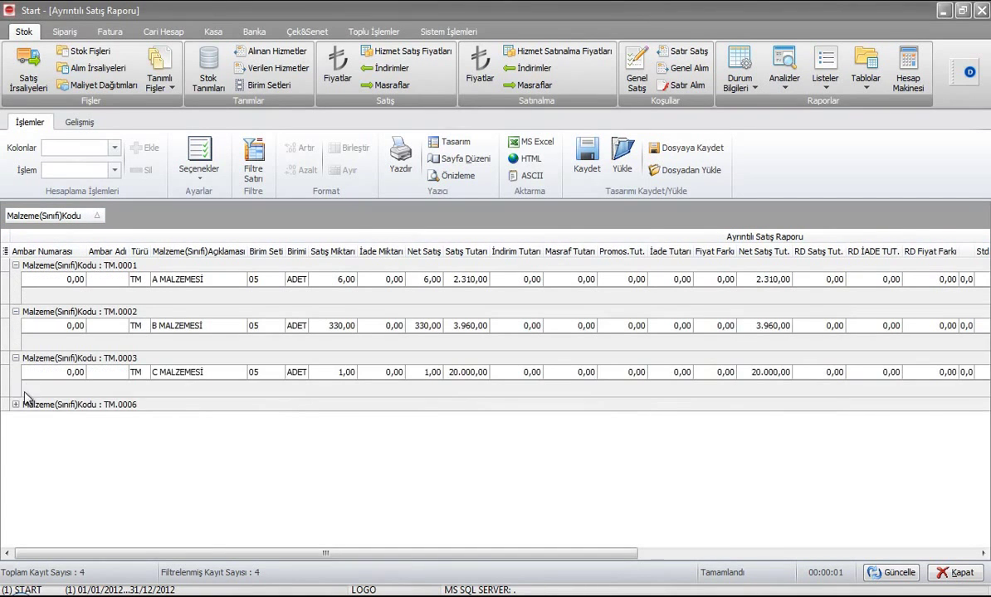
click(16, 405)
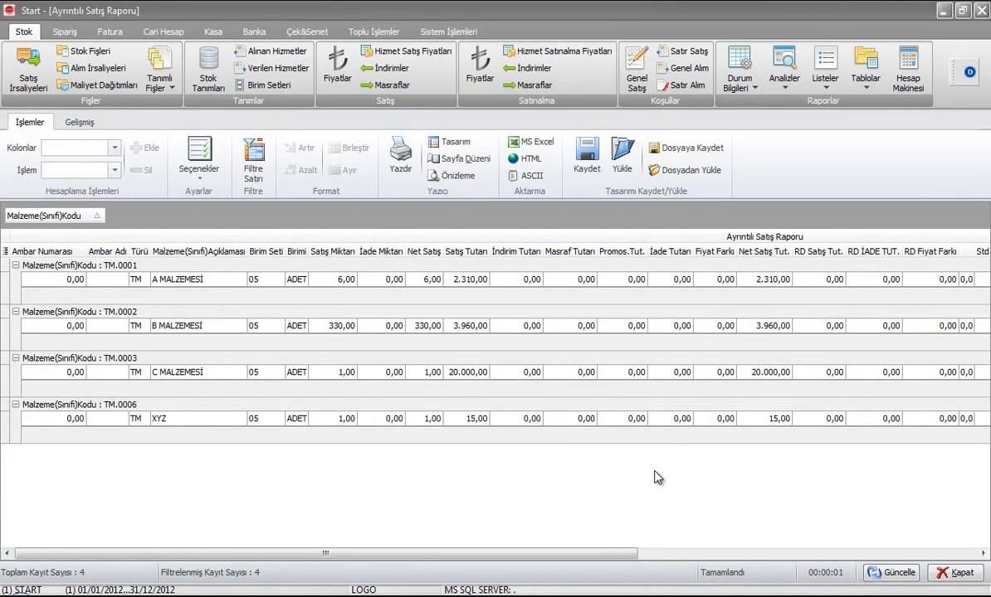
Close the grouped table and set the report's output to an MS Excel file that is displayed on completion
click(951, 574)
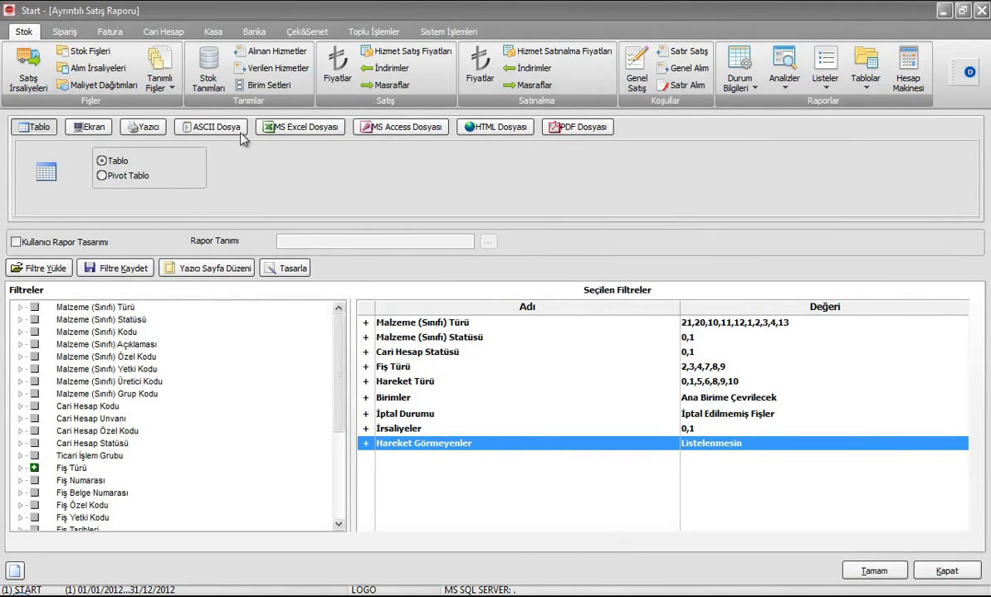
click(287, 130)
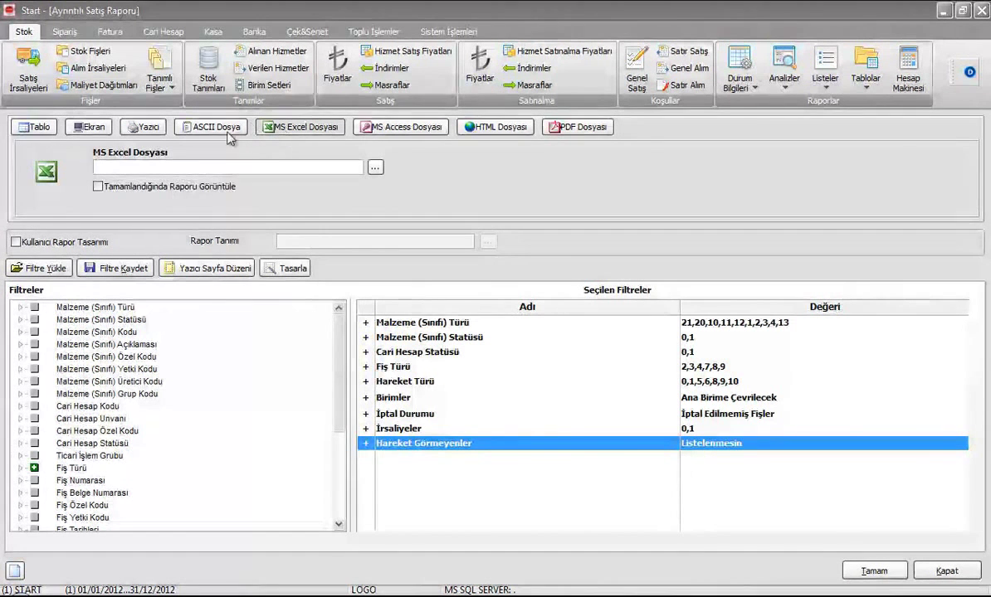
click(229, 189)
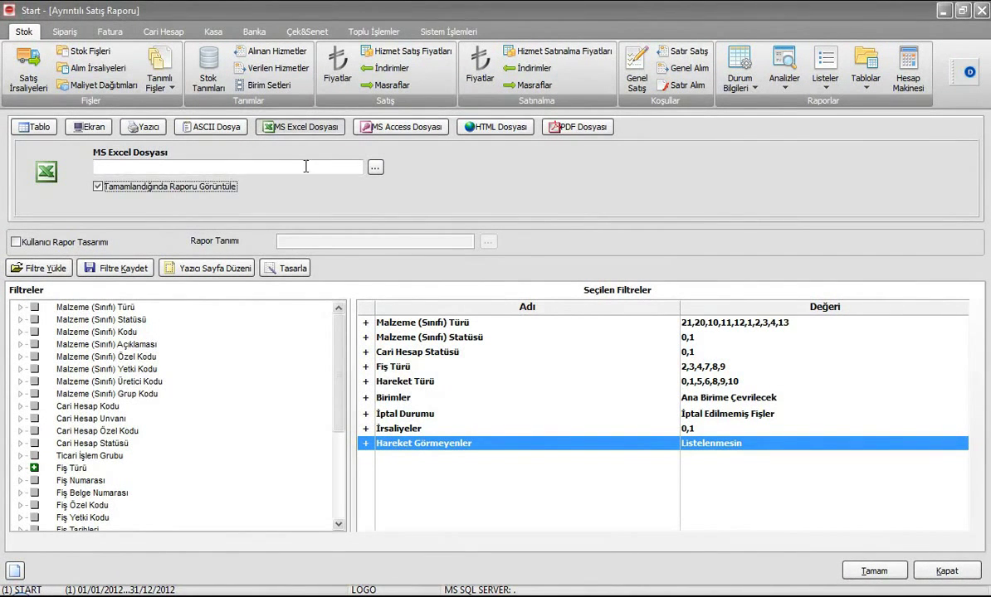
Set the Excel output file to AYRINTILI SATIŞ RAPORU on the Desktop and run the detailed sales report
click(375, 168)
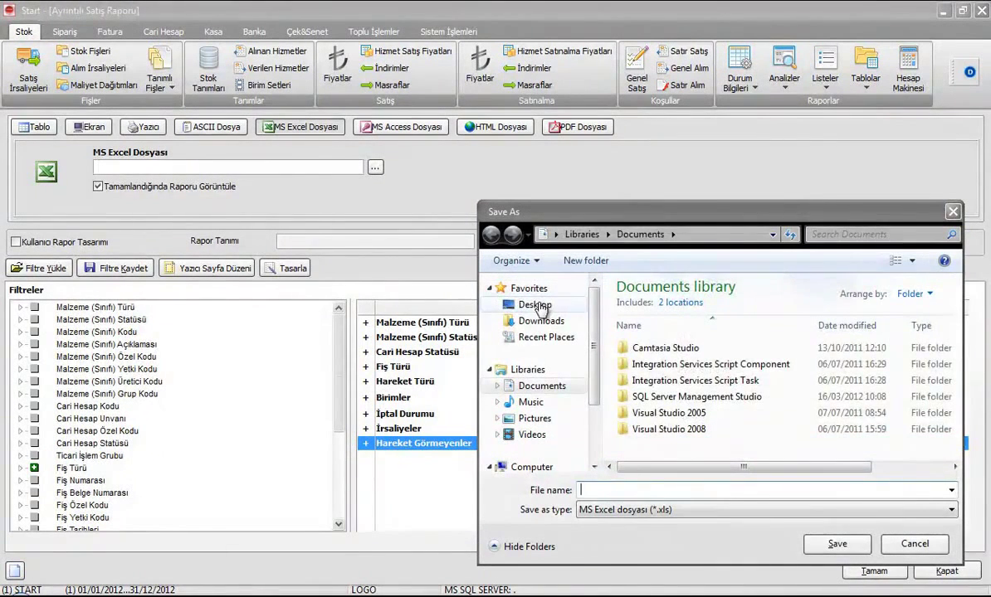
click(529, 305)
text(AY)
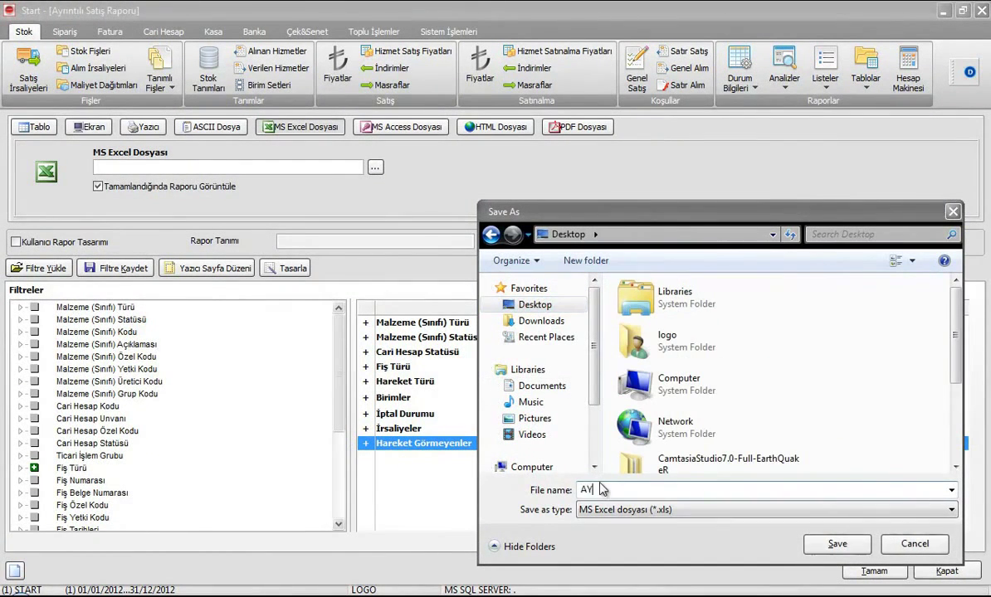
text(RINTILI SATIŞ RAPORU)
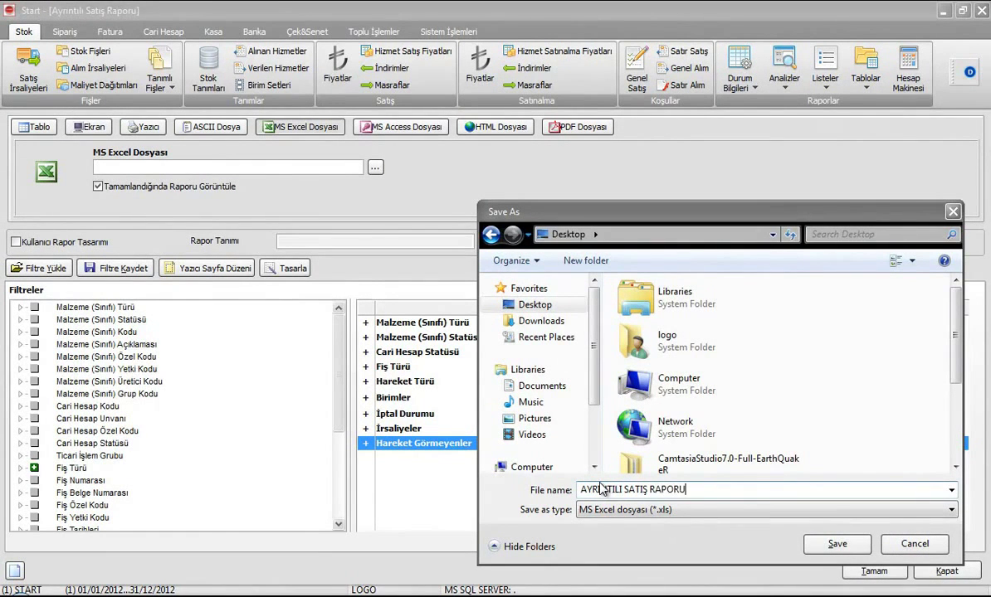
click(836, 544)
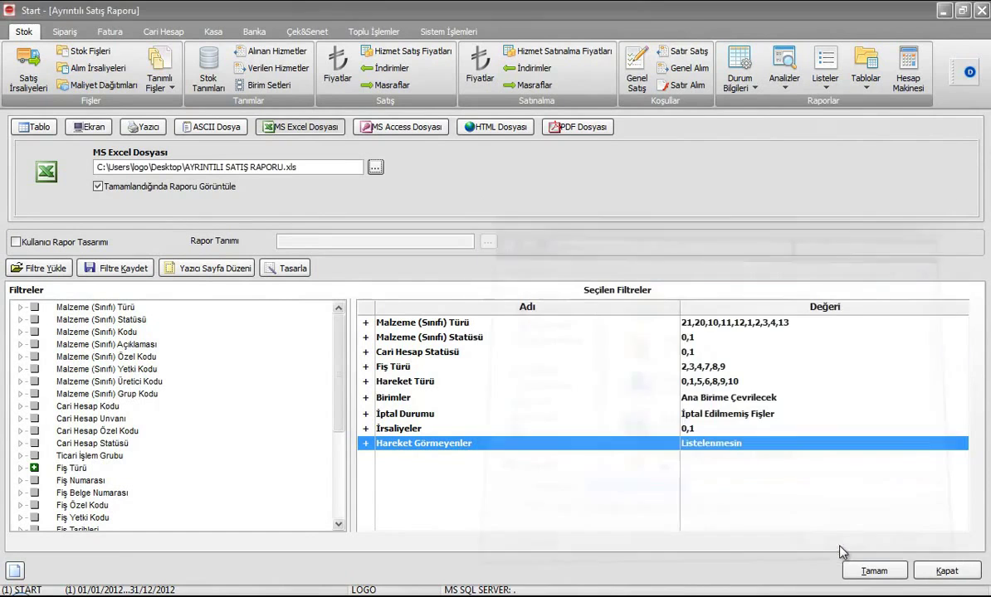
click(867, 570)
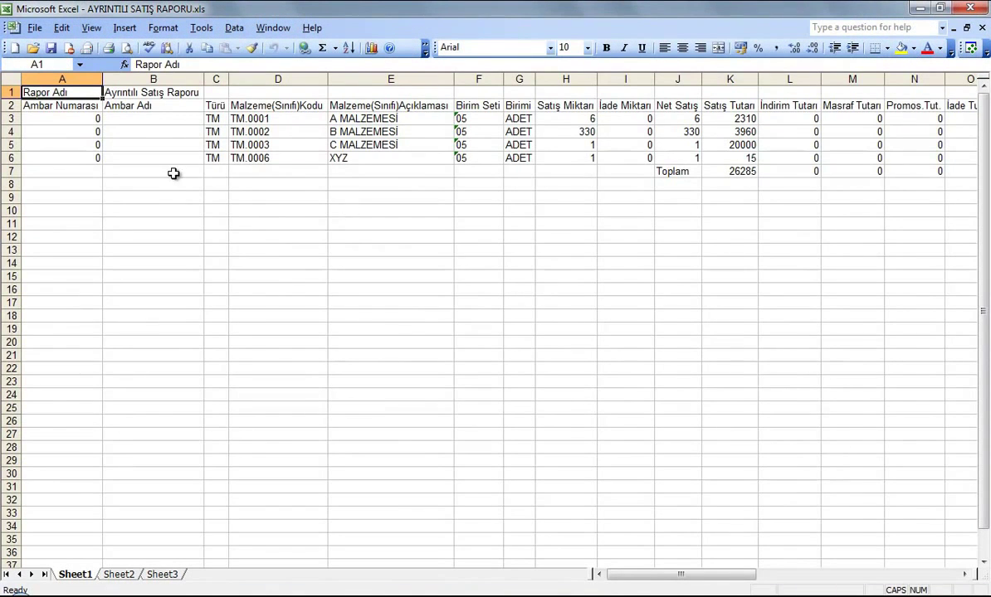
Examine the XYZ material's row in the exported Excel sheet, then switch back to Start and close the sales report
click(149, 157)
click(83, 157)
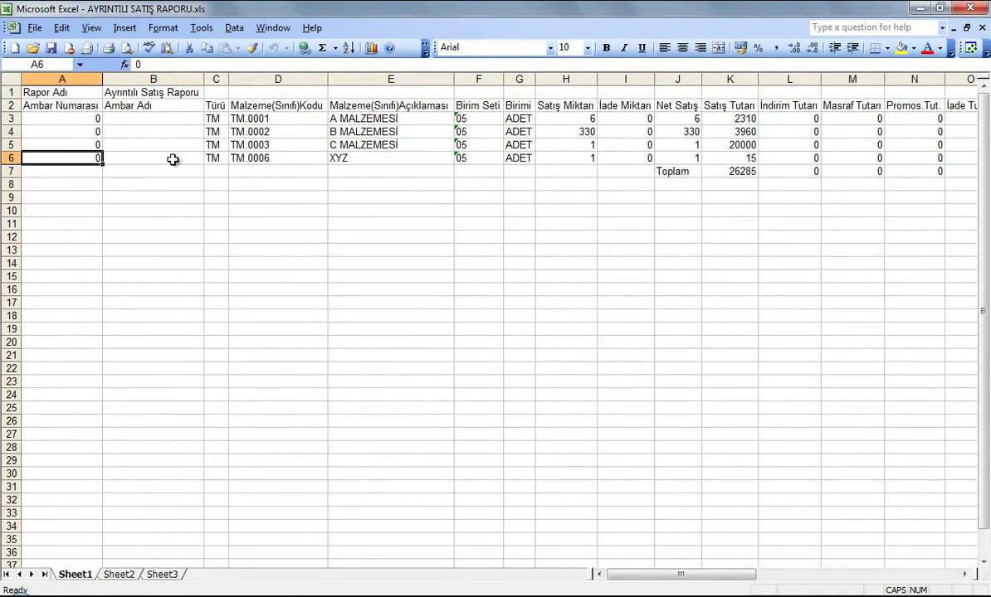
click(237, 157)
click(355, 159)
click(480, 158)
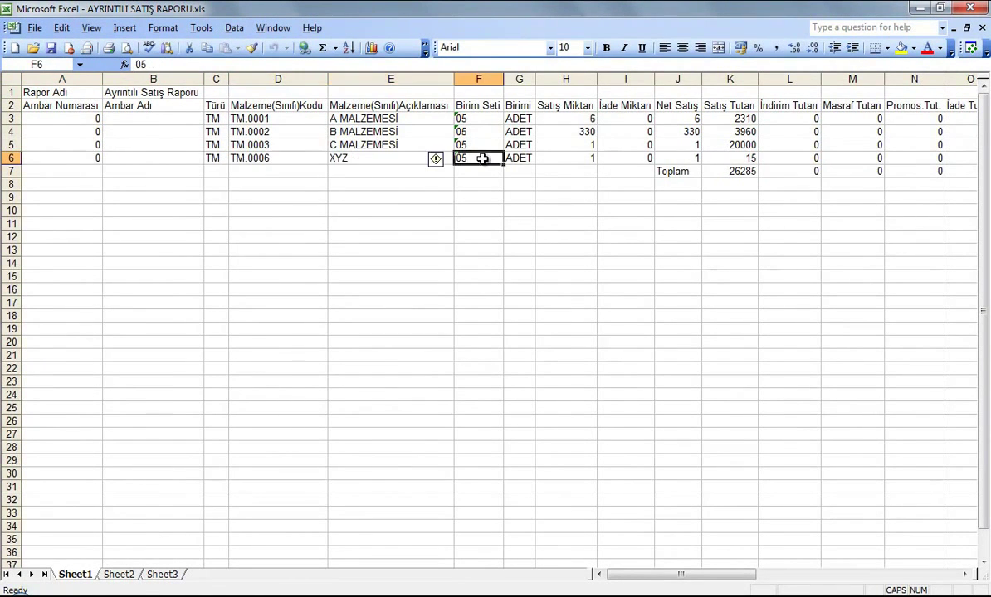
key(alt+Tab)
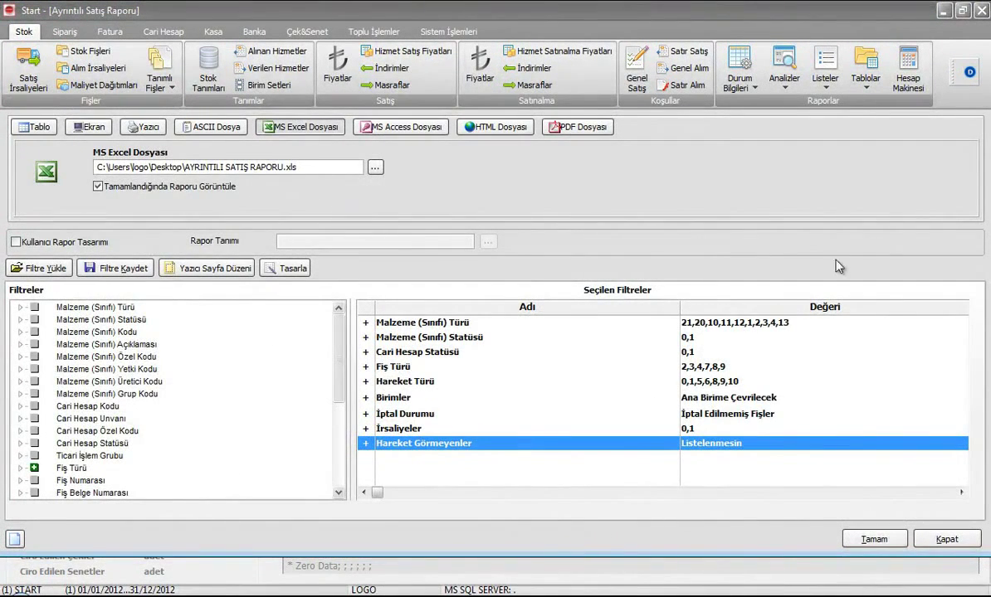
click(946, 539)
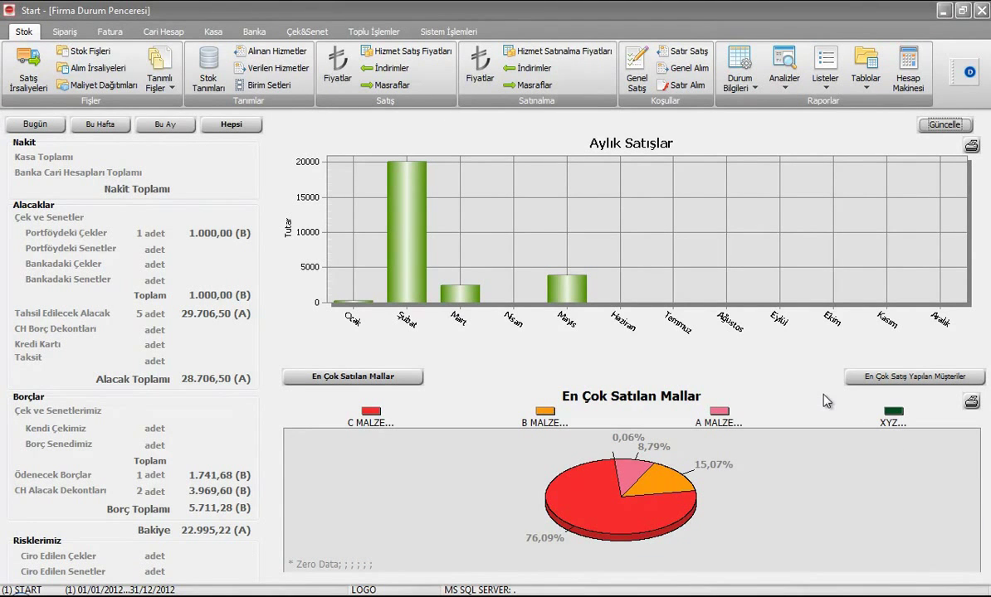
Review the functions offered in the Sipariş, Fatura, Cari Hesap, Kasa, Banka and Çek&Senet modules
click(65, 31)
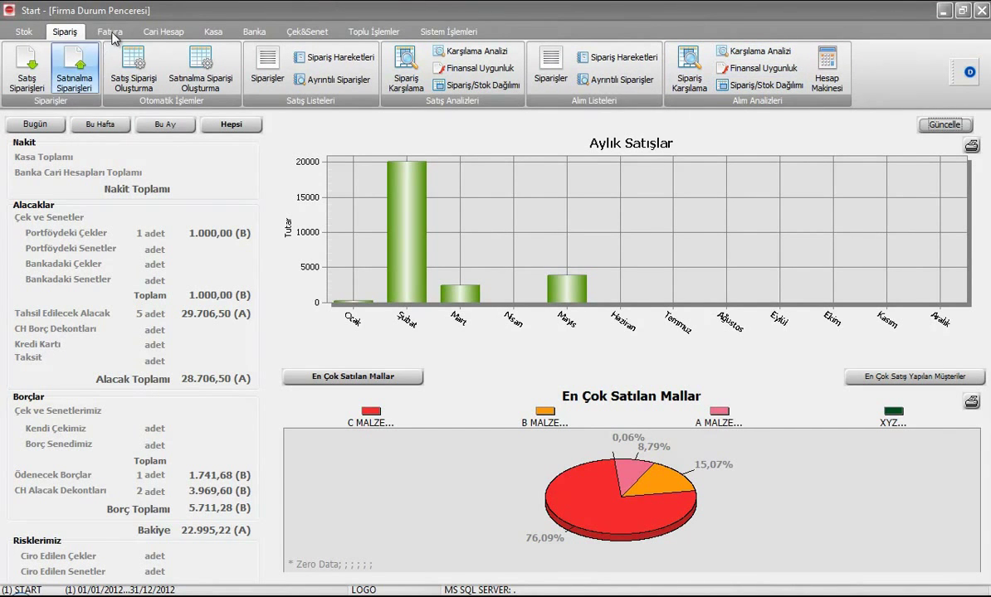
click(109, 32)
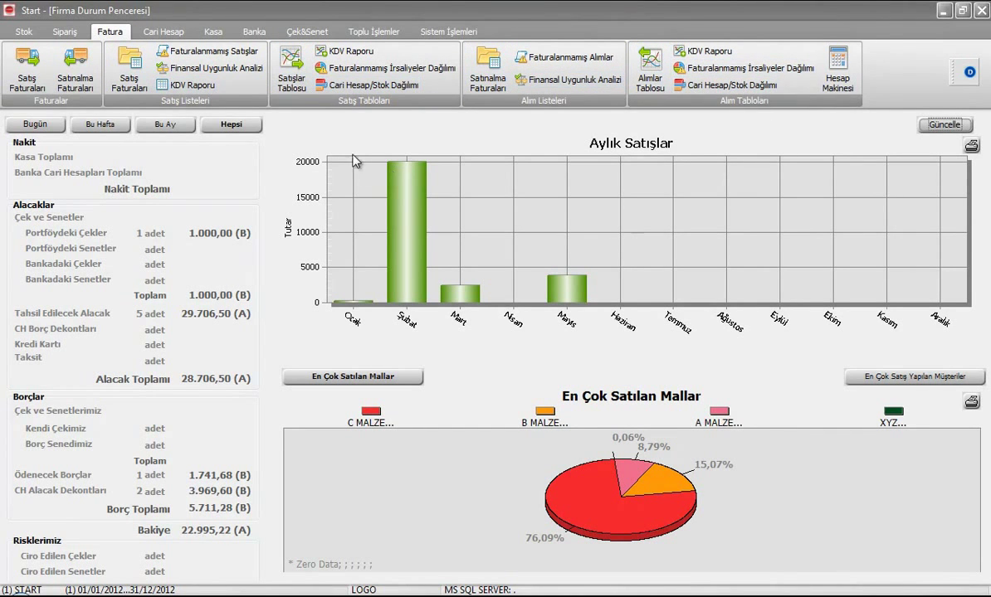
click(163, 32)
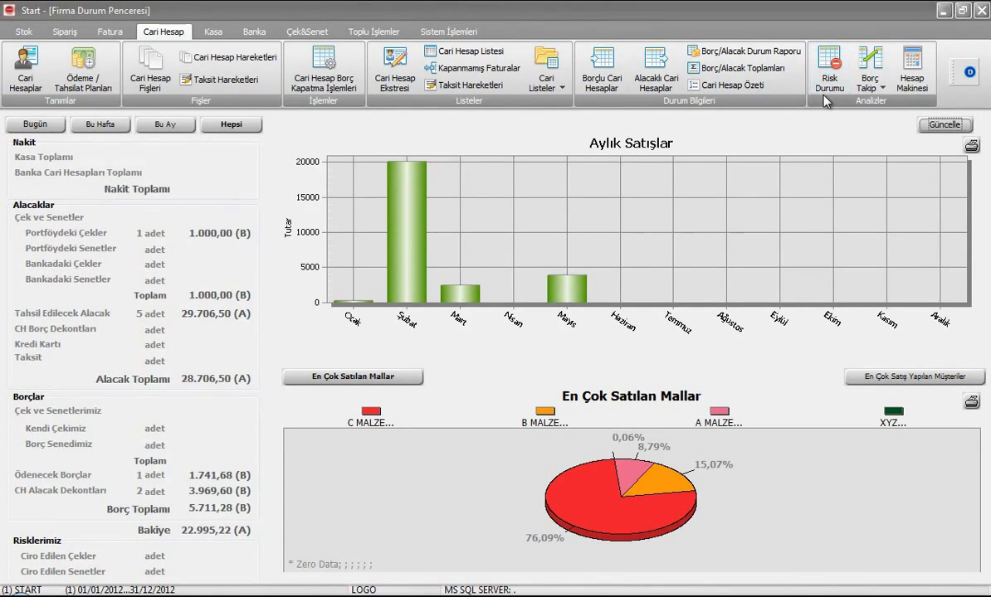
click(212, 35)
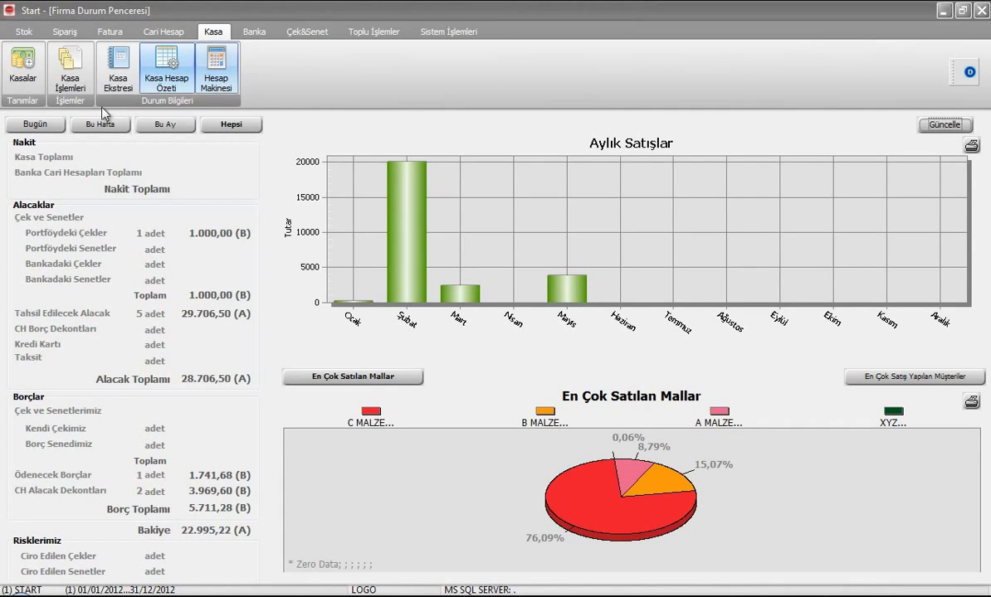
click(255, 32)
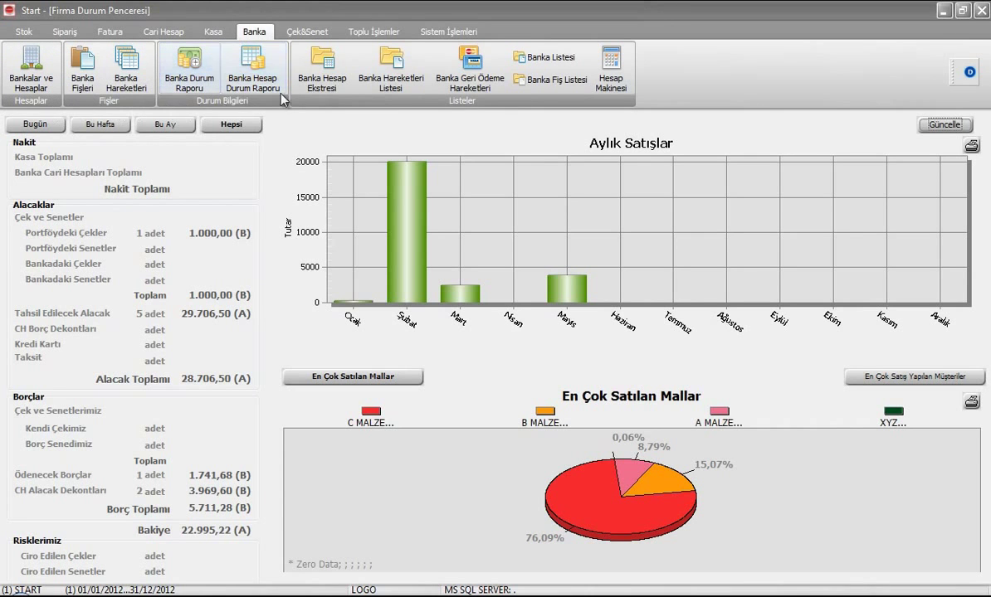
click(288, 34)
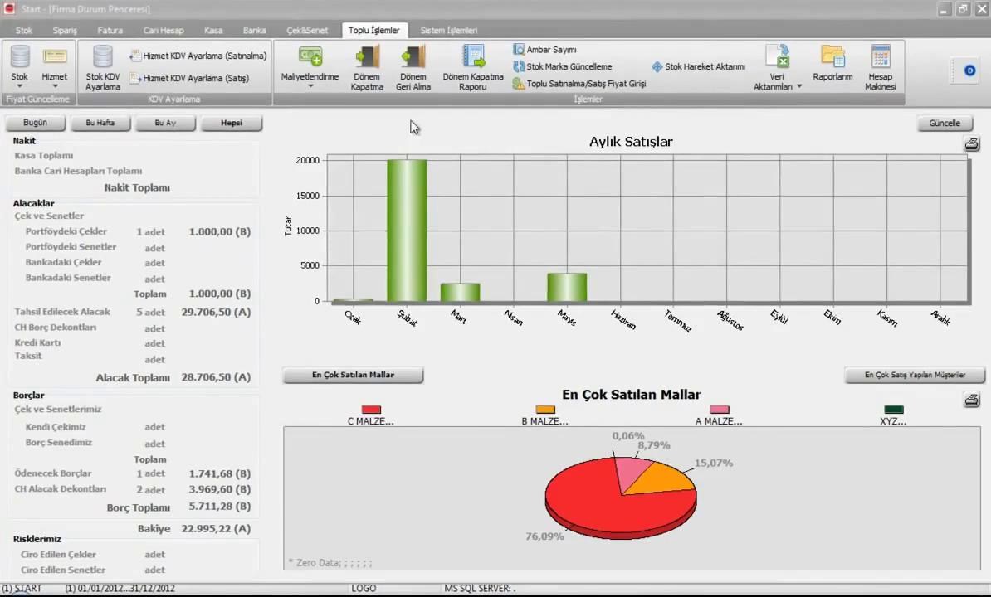
Examine the filters of the stock sales price update (Malzeme Satış Fiyatı Güncelleme) and leave without running it
click(18, 83)
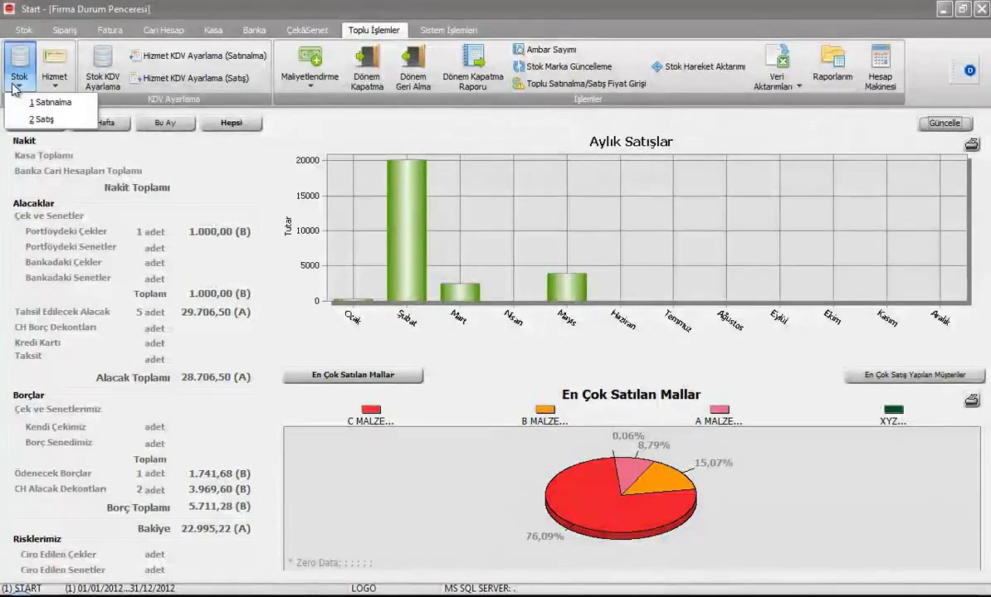
click(41, 119)
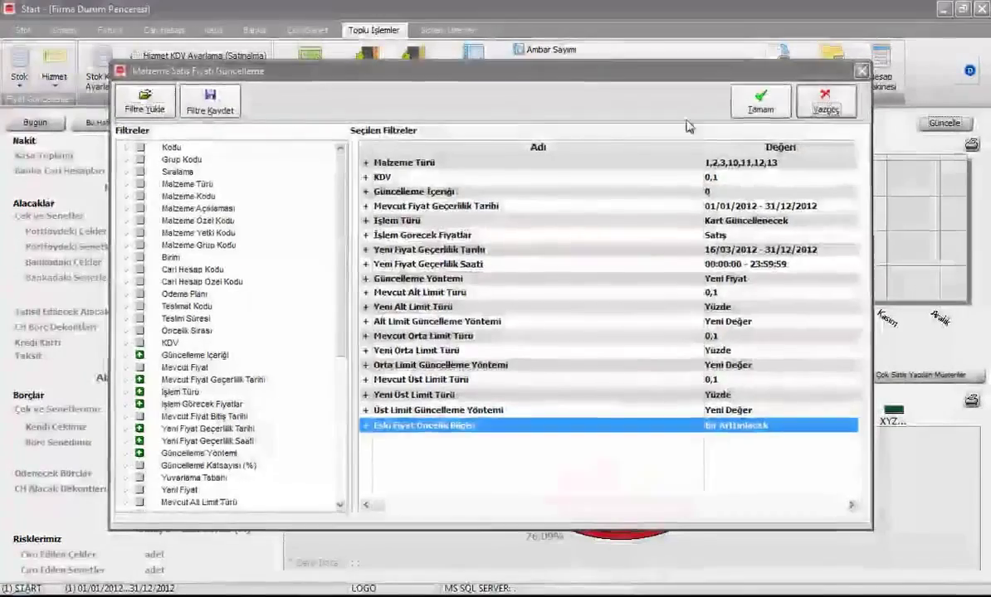
click(827, 108)
Open the service sales price update (Hizmet Satış Fiyatı Güncelleme) and examine its filters
click(54, 71)
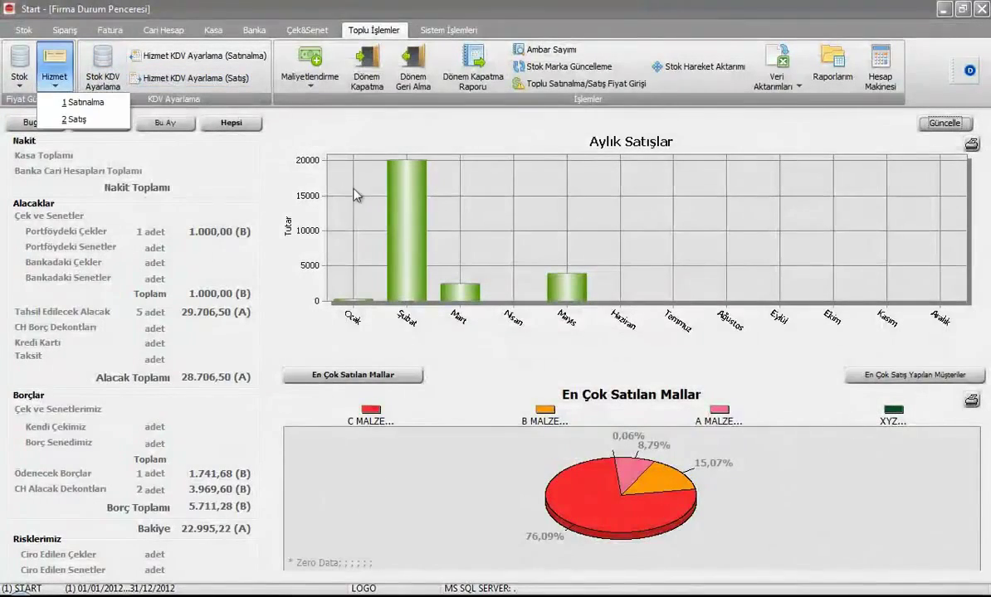
click(116, 121)
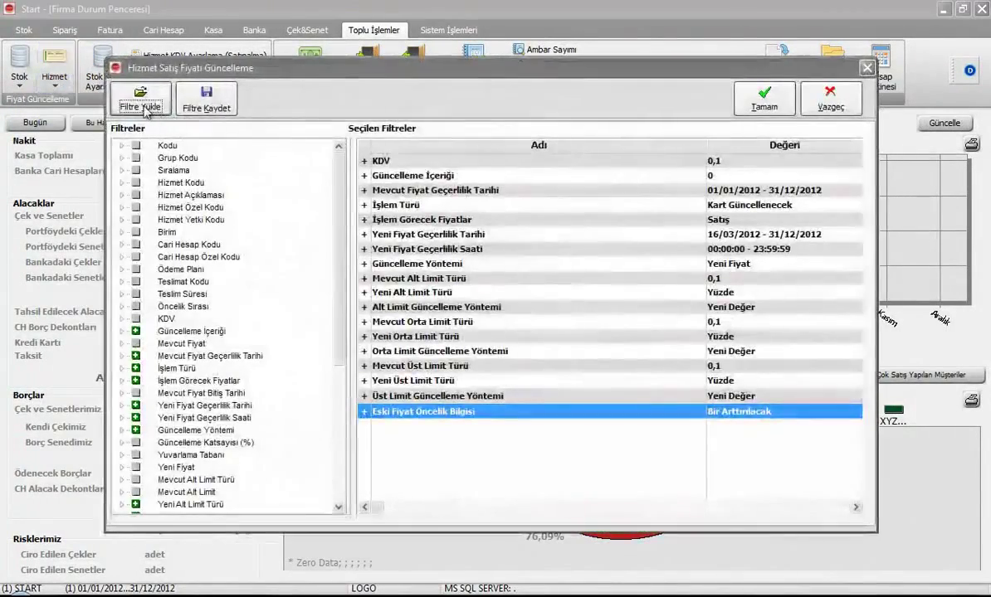